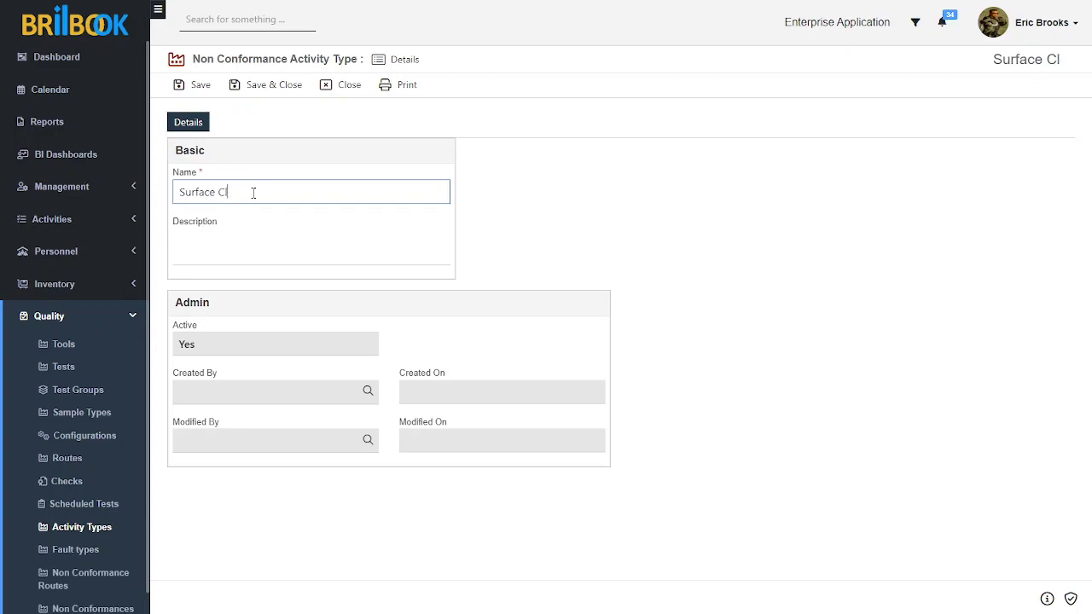
- Complete the non conformance activity type's name as Surface Cleaning and save the record
{"action": "type", "text": "eaning"}
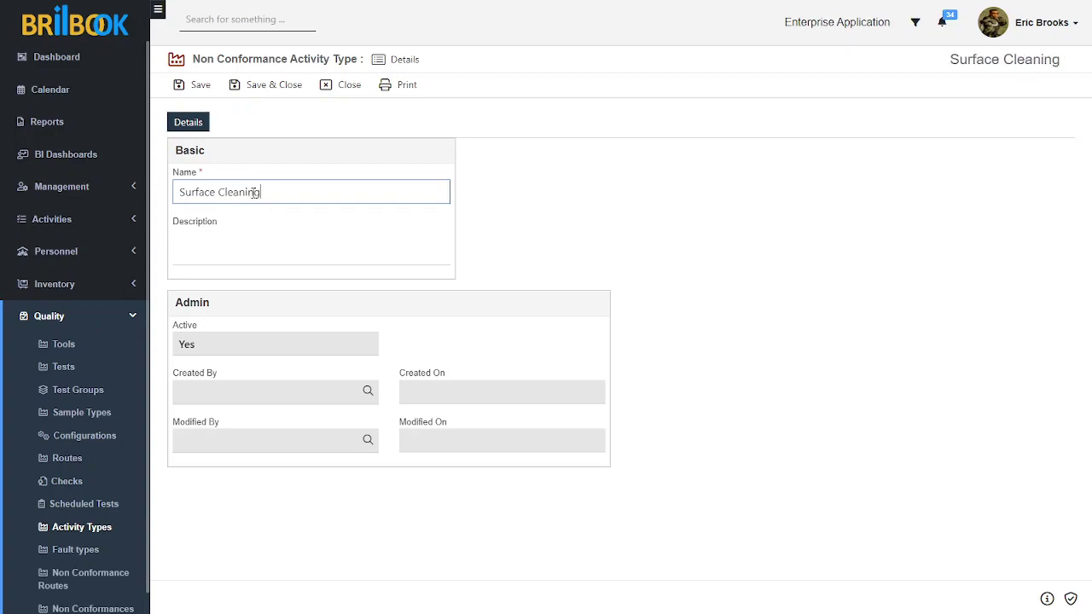
{"action": "left_click", "coordinate": [199, 89]}
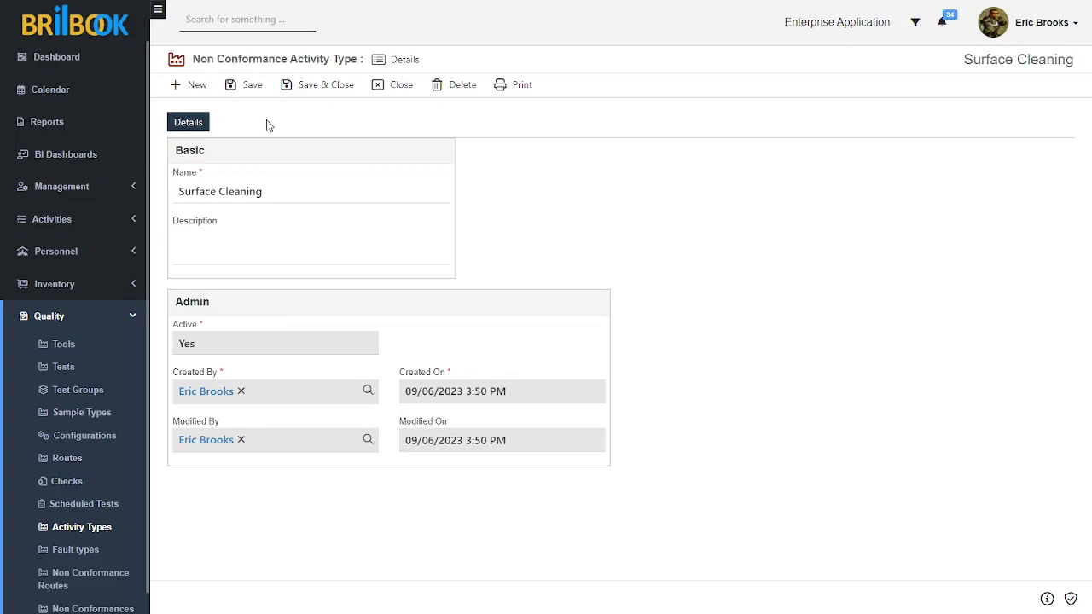
- Create a quality fault type named Rough Surface and save it
{"action": "left_click", "coordinate": [75, 549]}
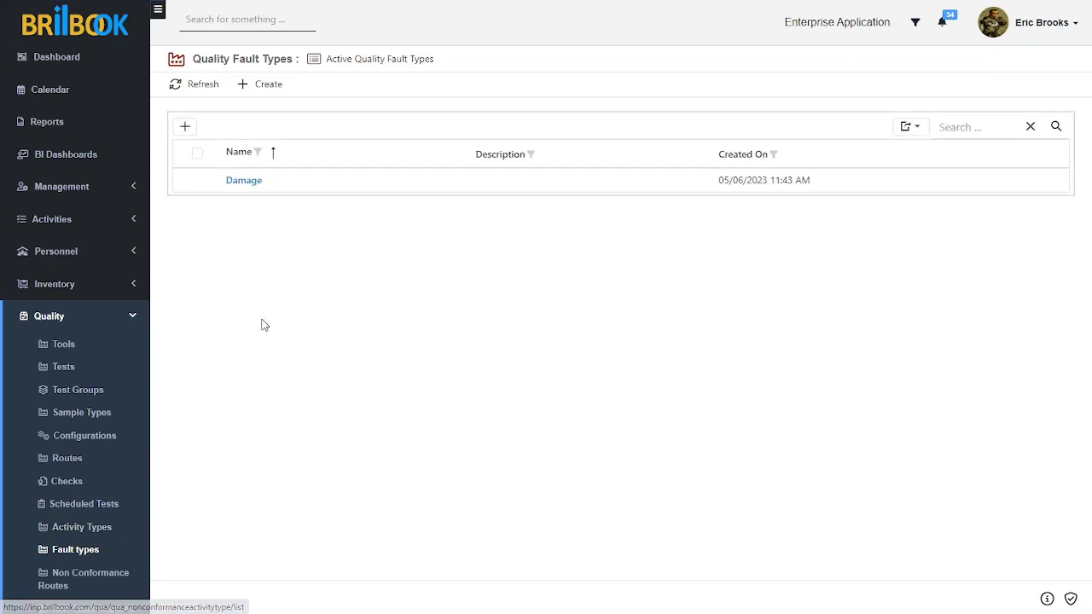
{"action": "left_click", "coordinate": [267, 89]}
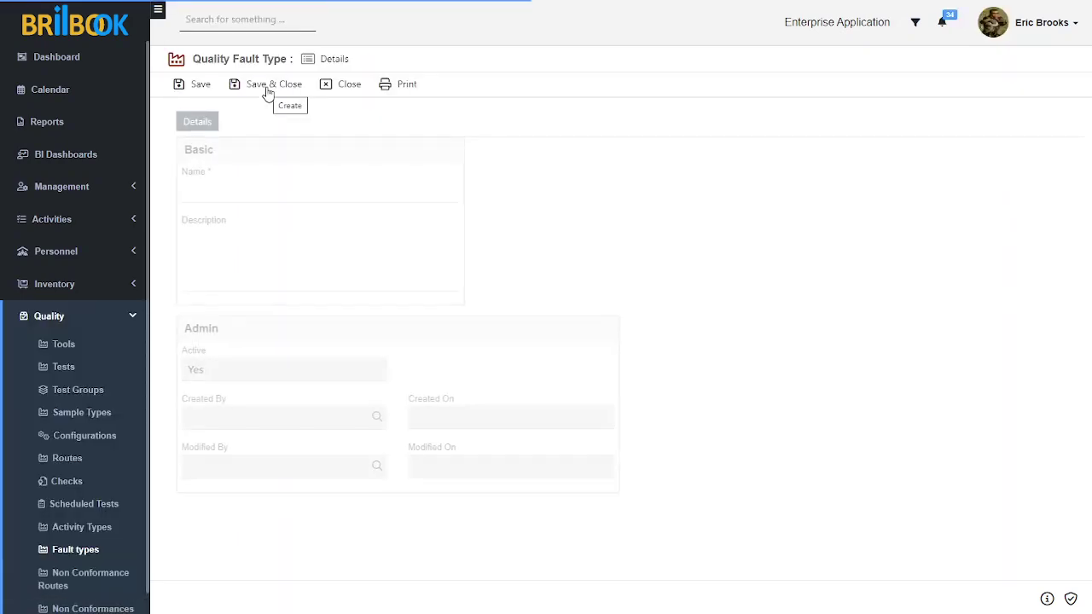
{"action": "left_click", "coordinate": [238, 192]}
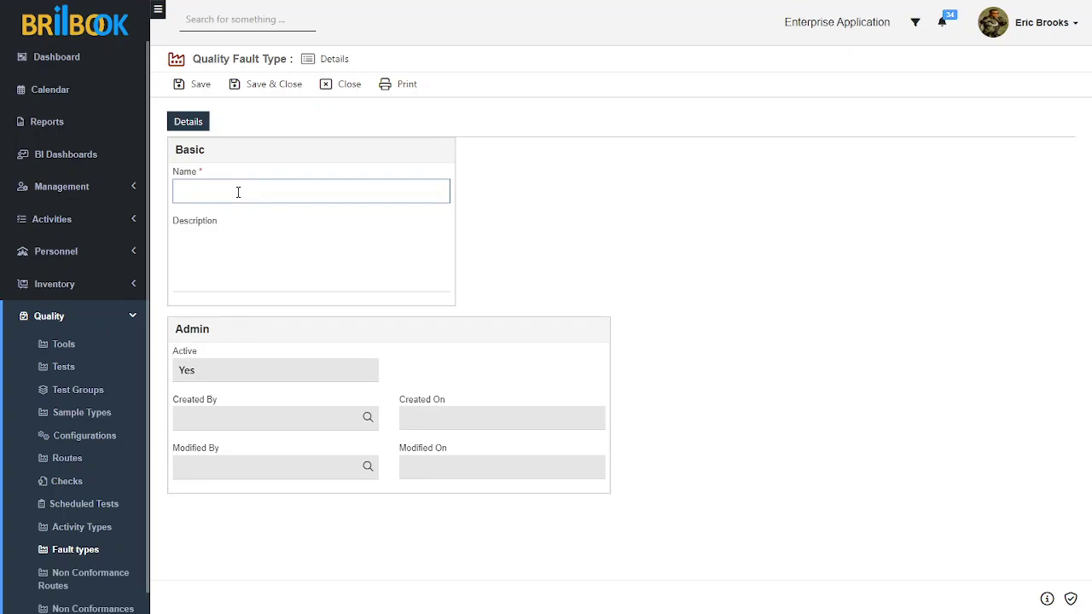
{"action": "type", "text": "Rough"}
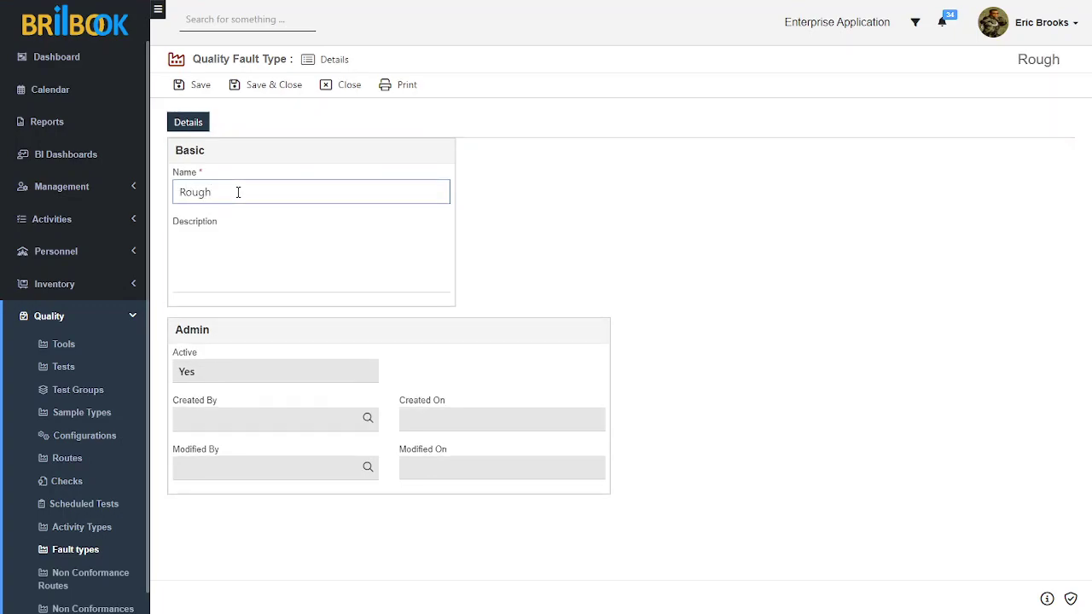
{"action": "type", "text": " Surface"}
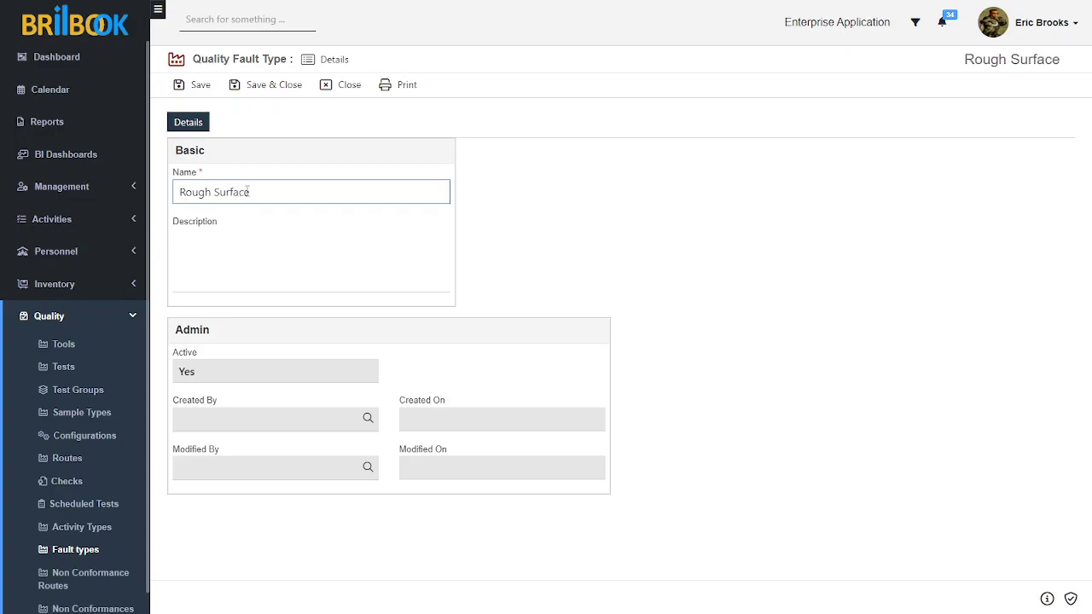
{"action": "left_click", "coordinate": [199, 89]}
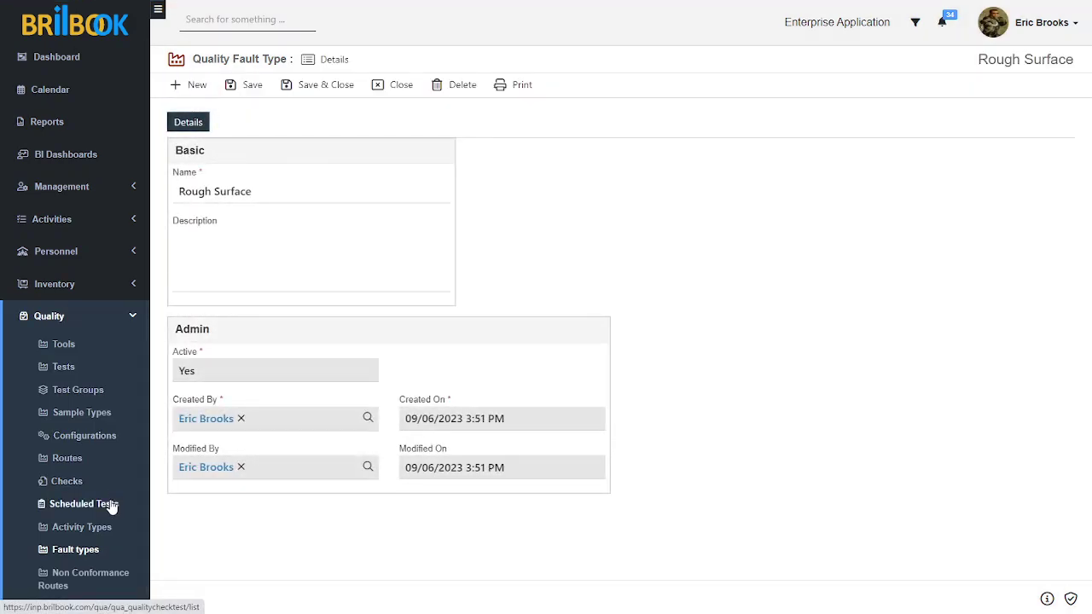
- Start a new non conformance route and name it Washer Non Conformance Route
{"action": "scroll", "coordinate": [111, 506], "scroll_direction": "down", "scroll_amount": 1}
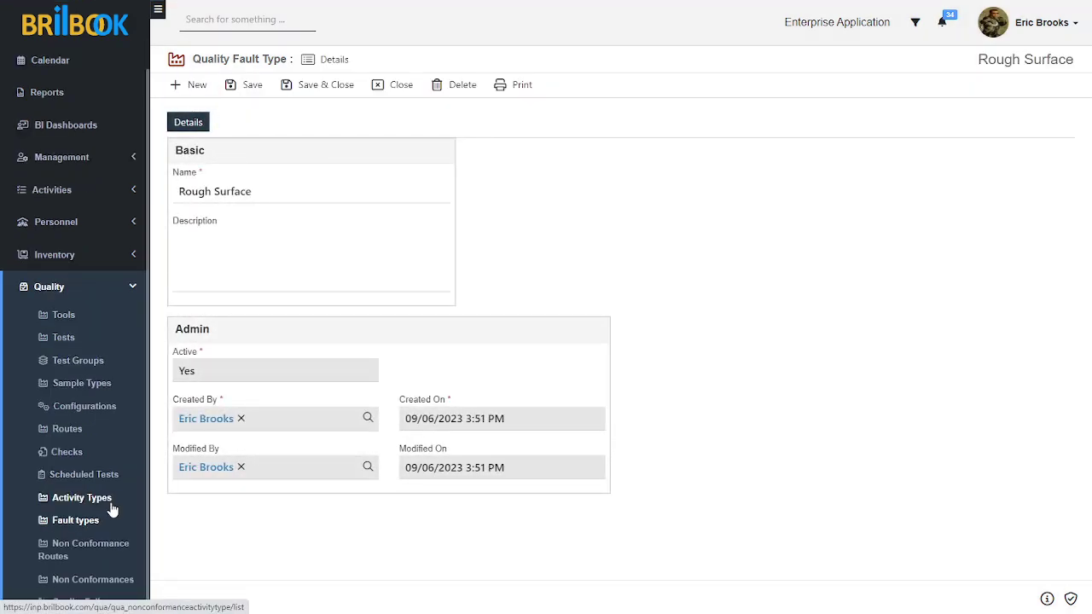
{"action": "left_click", "coordinate": [109, 556]}
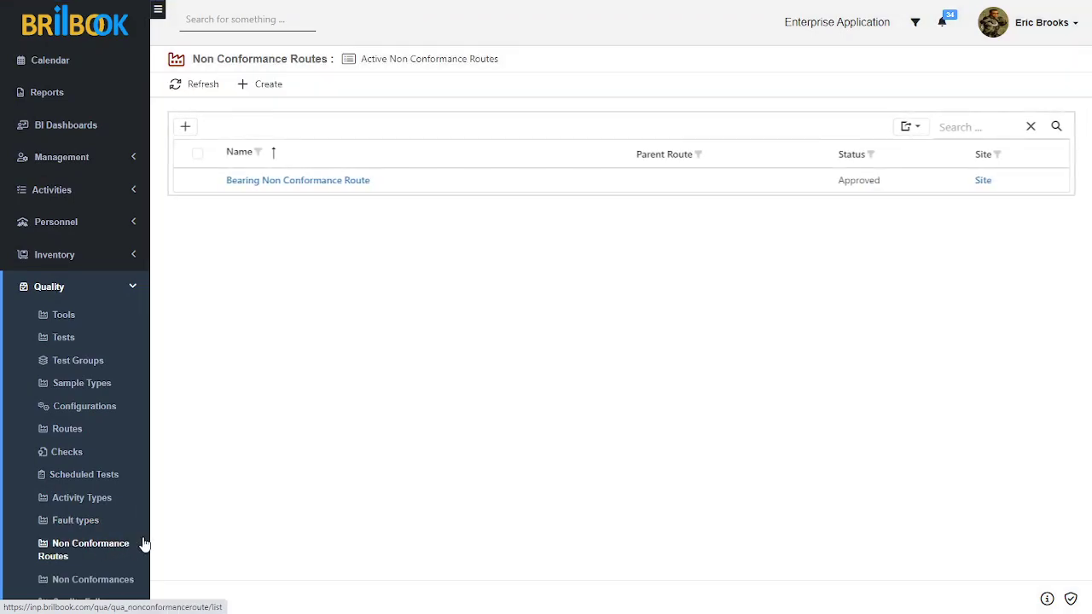
{"action": "left_click", "coordinate": [257, 86]}
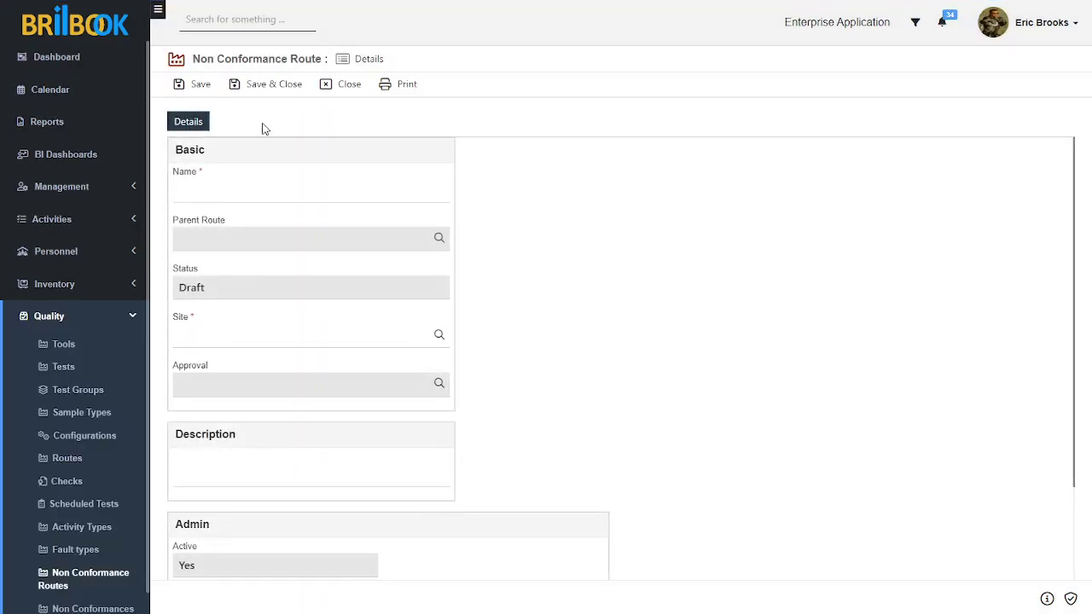
{"action": "left_click", "coordinate": [228, 193]}
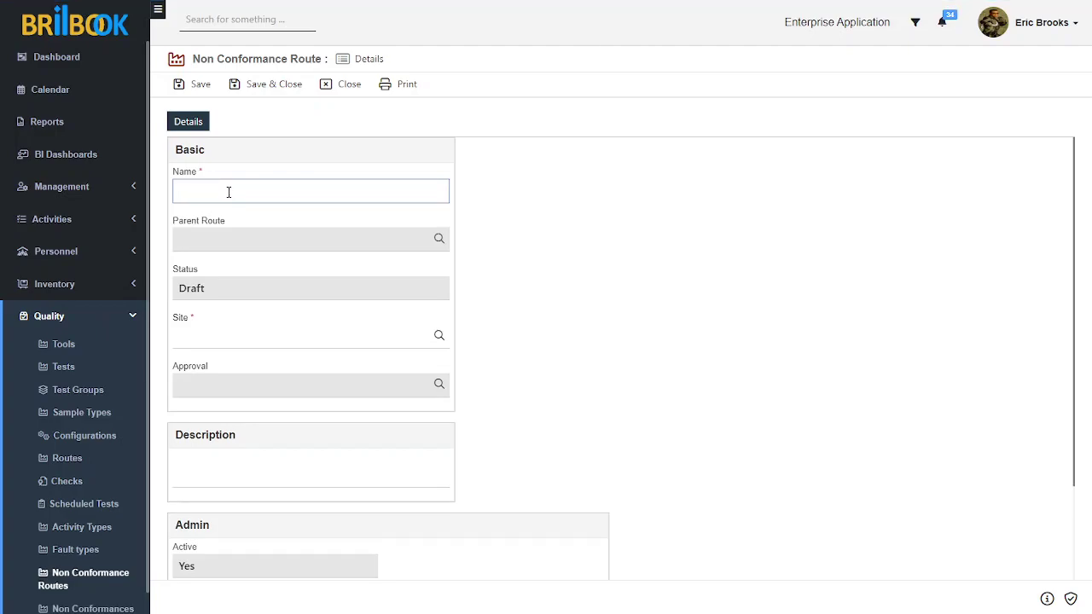
{"action": "type", "text": "W"}
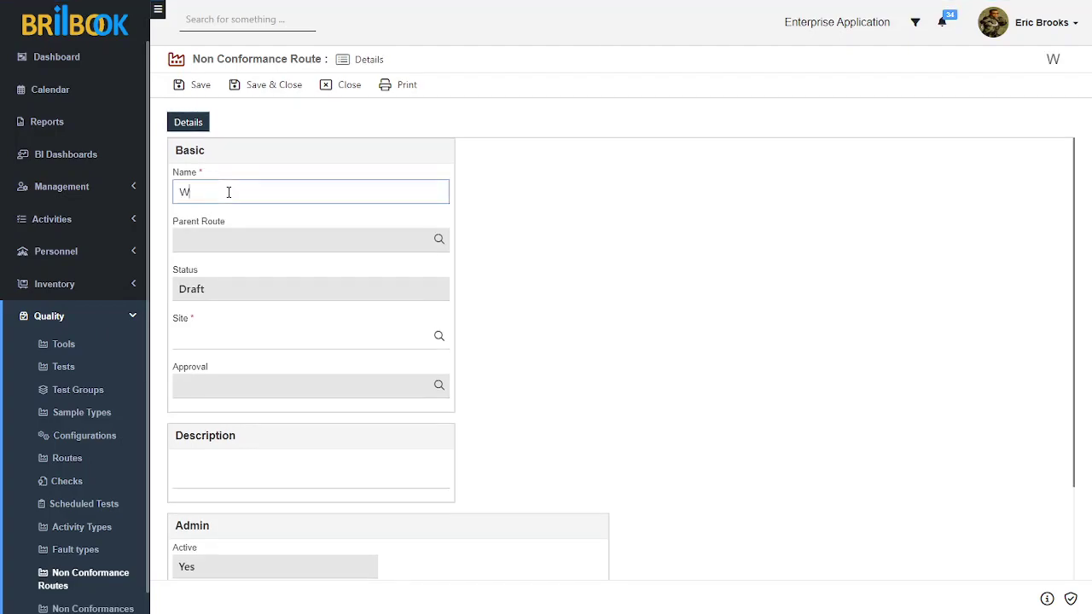
{"action": "type", "text": "asher Non"}
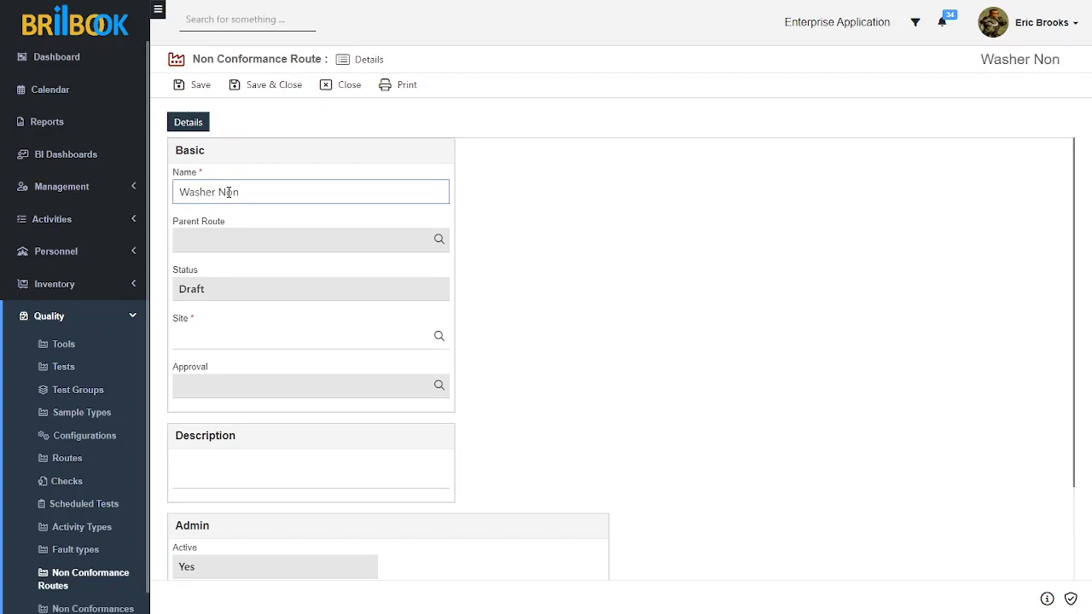
{"action": "type", "text": " c"}
{"action": "key", "text": "BackSpace"}
{"action": "type", "text": "Conf"}
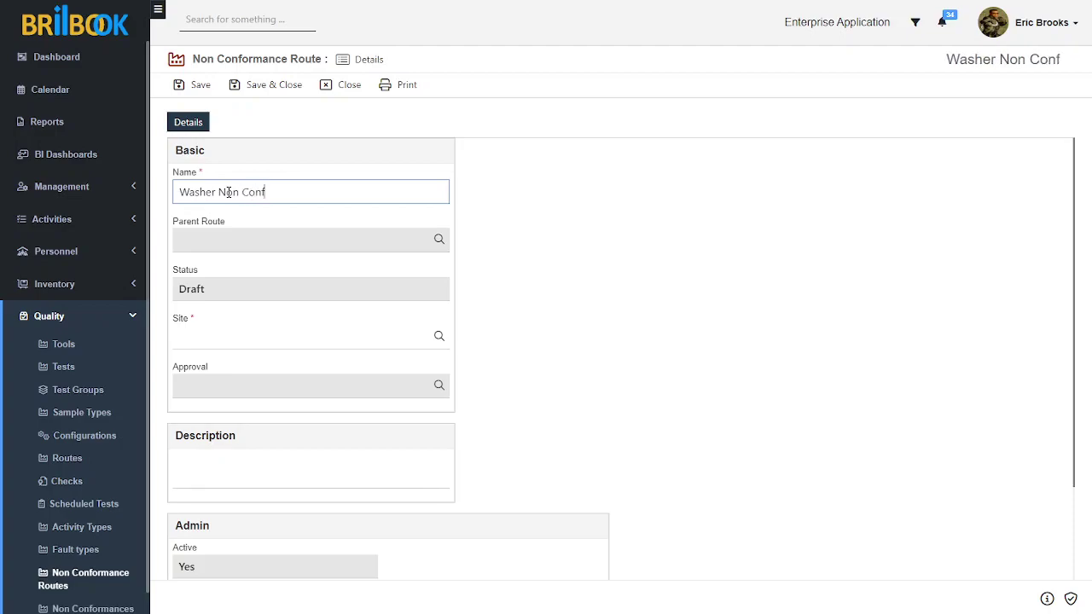
{"action": "type", "text": "ormance "}
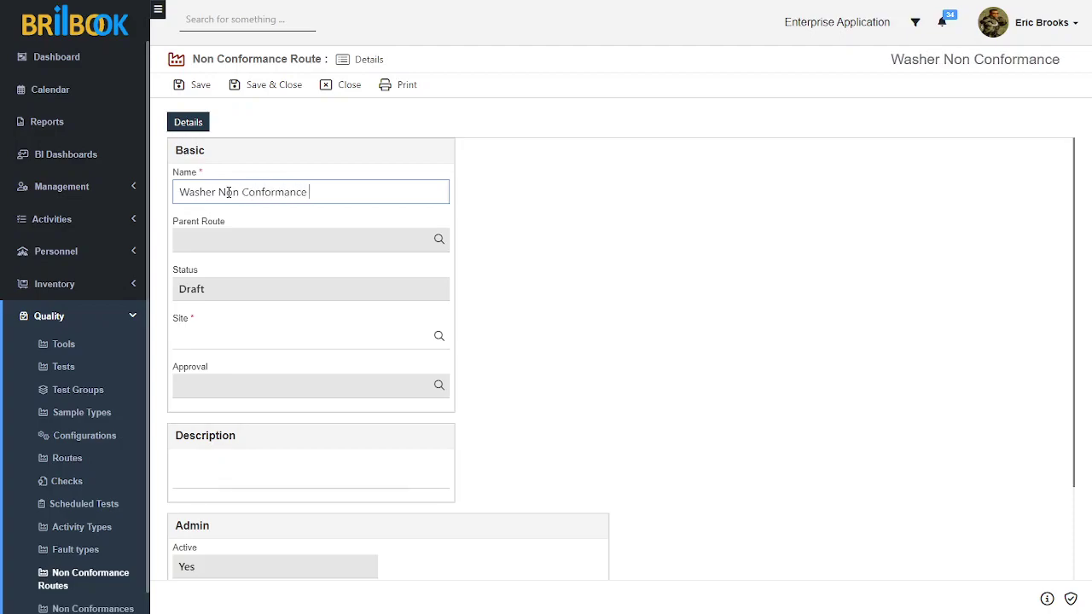
{"action": "type", "text": "Route"}
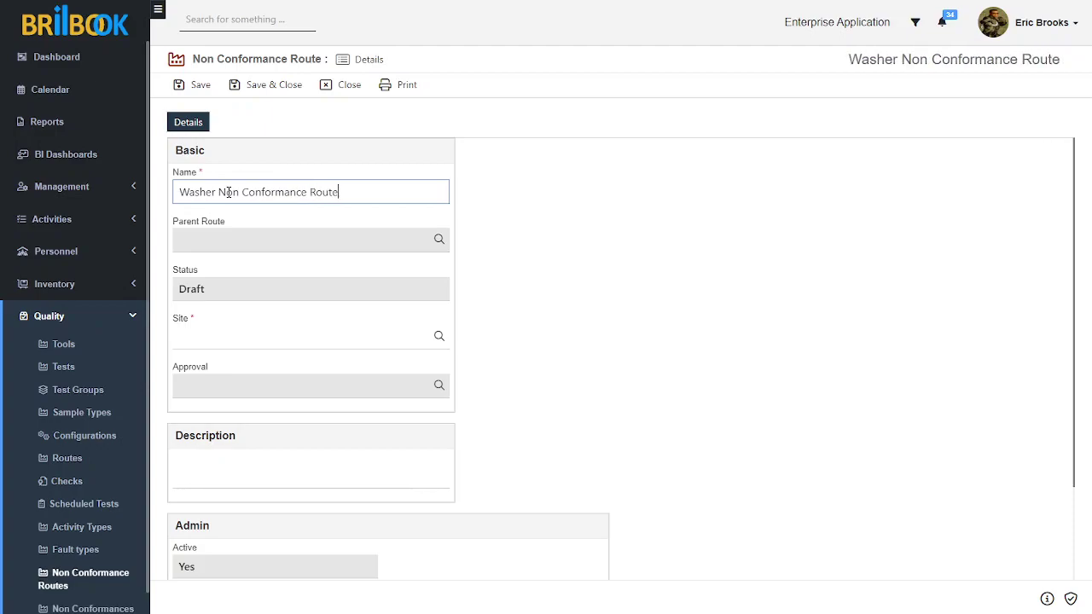
- Assign the site named Site to the washer route and save the record
{"action": "left_click", "coordinate": [229, 336]}
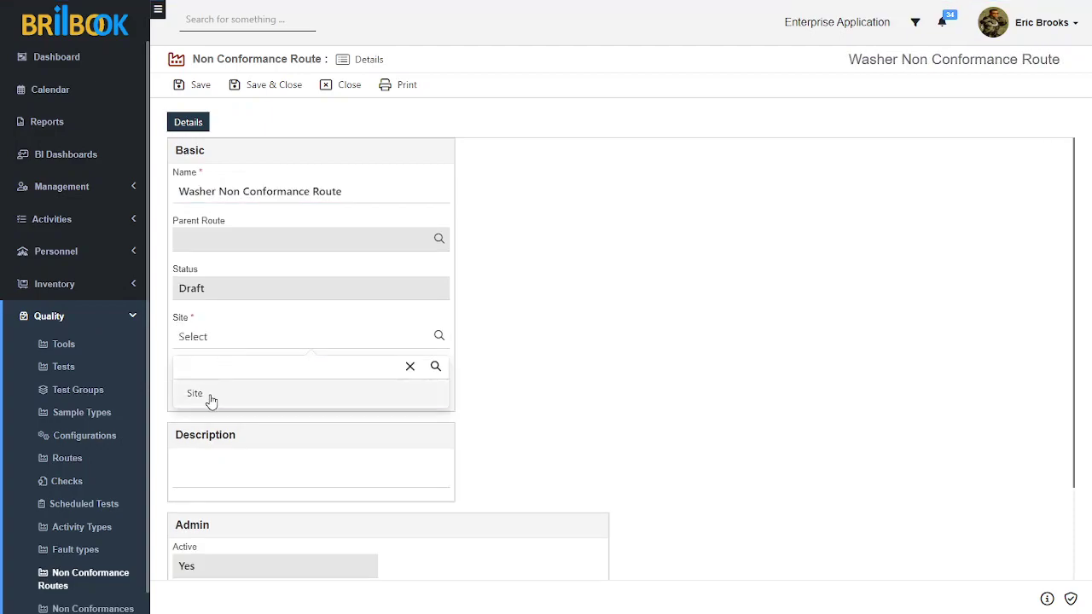
{"action": "left_click", "coordinate": [210, 398]}
{"action": "left_click", "coordinate": [201, 87]}
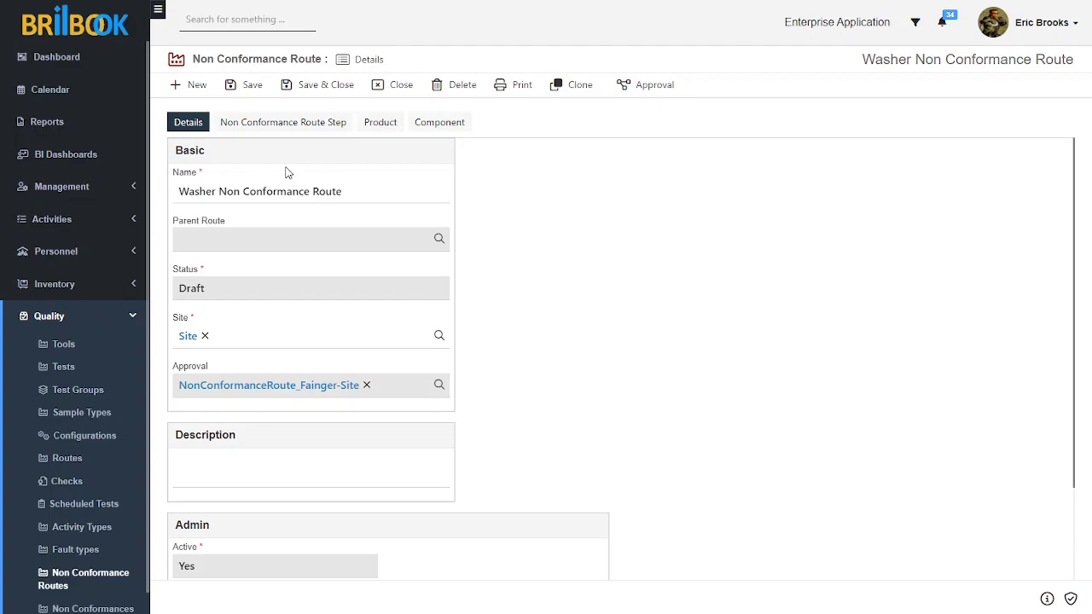
- Add a non conformance route step to the washer route and name it Surface Cleaning
{"action": "left_click", "coordinate": [277, 125]}
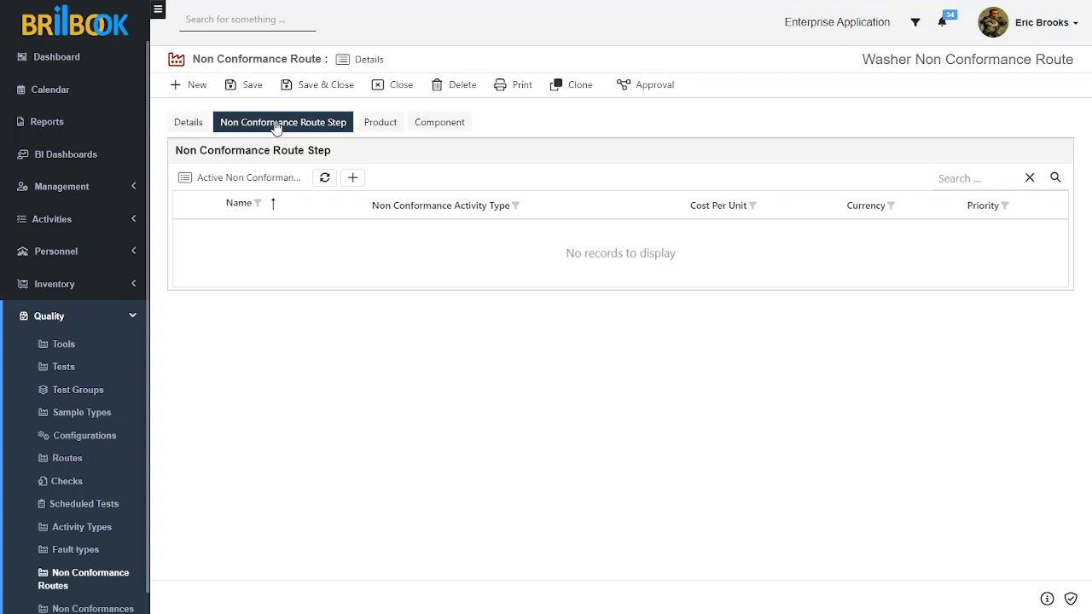
{"action": "left_click", "coordinate": [352, 178]}
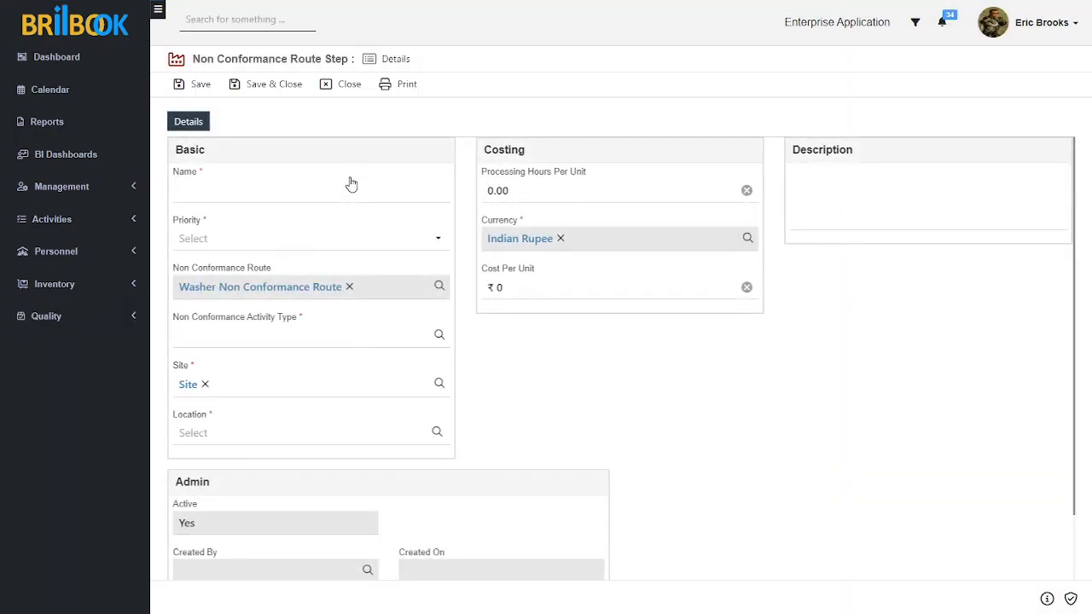
{"action": "left_click", "coordinate": [286, 194]}
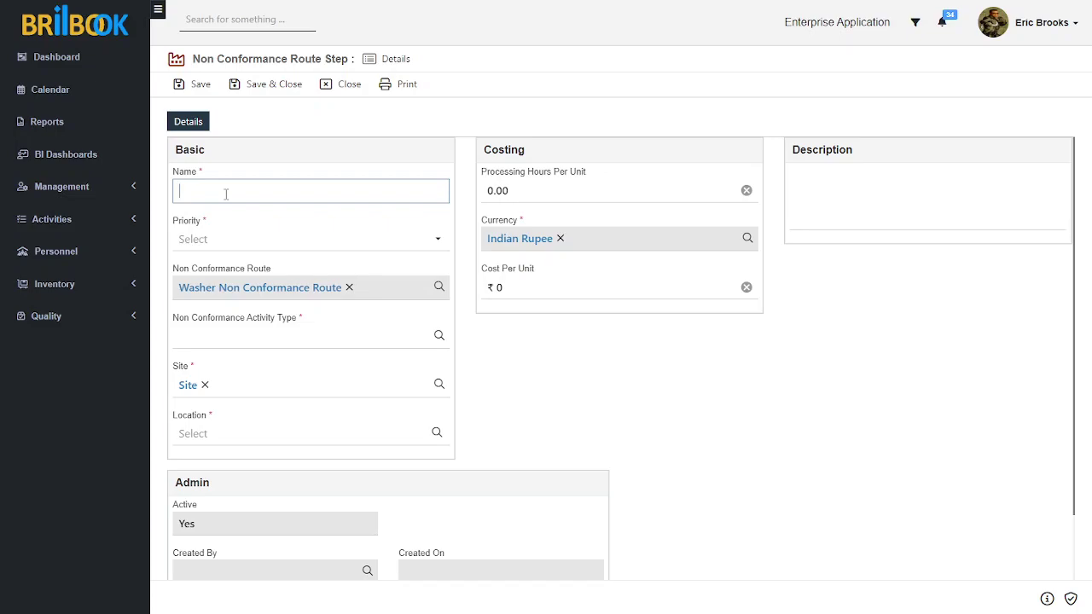
{"action": "type", "text": "Surface Cle"}
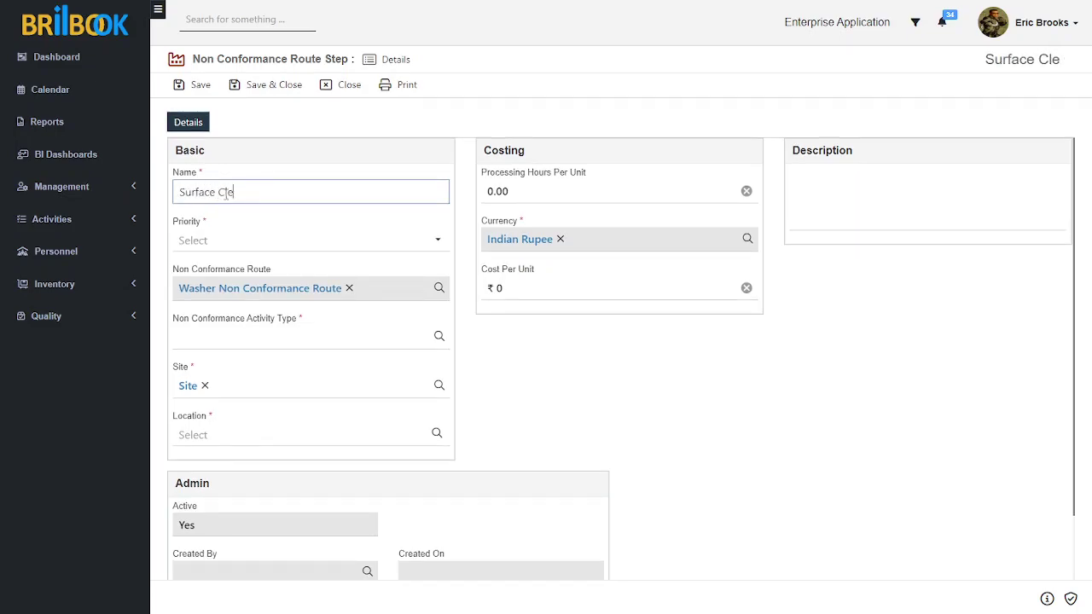
{"action": "type", "text": "anming"}
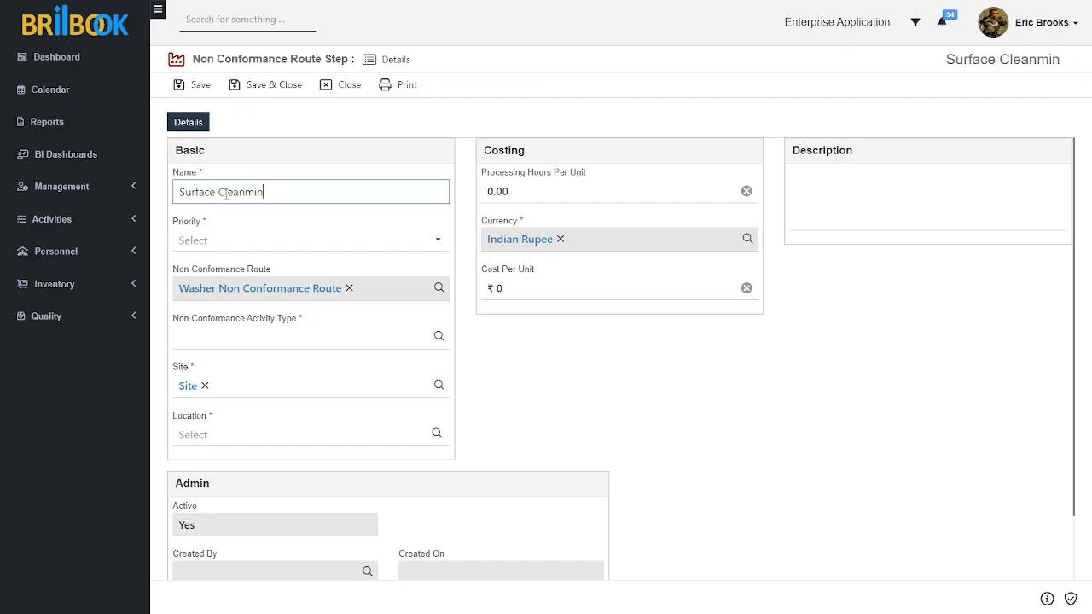
{"action": "key", "text": "BackSpace"}
{"action": "key", "text": "BackSpace"}
{"action": "key", "text": "BackSpace"}
{"action": "key", "text": "BackSpace"}
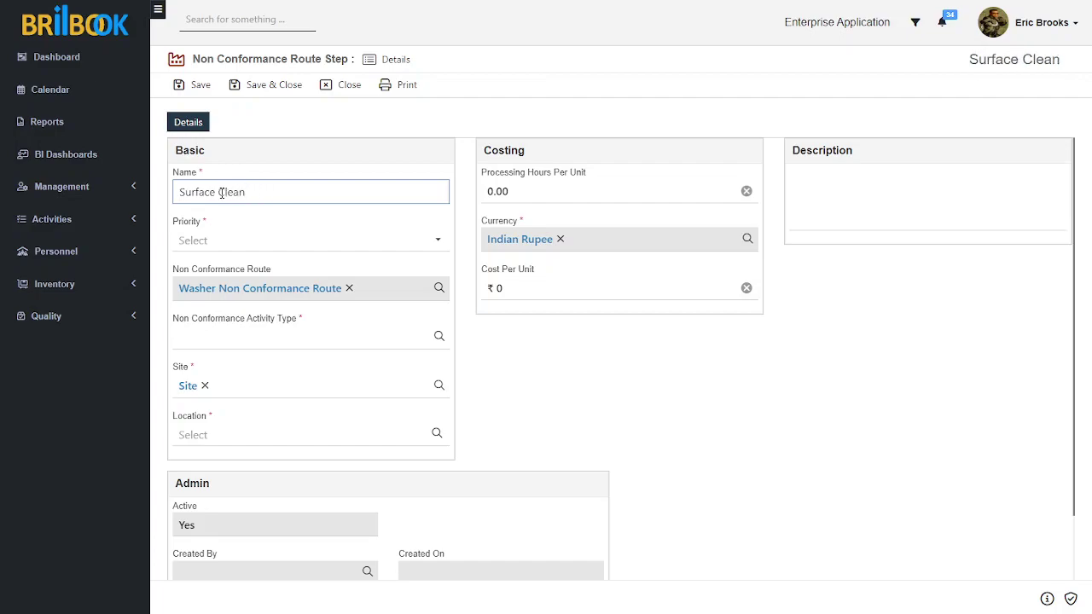
{"action": "type", "text": "ing"}
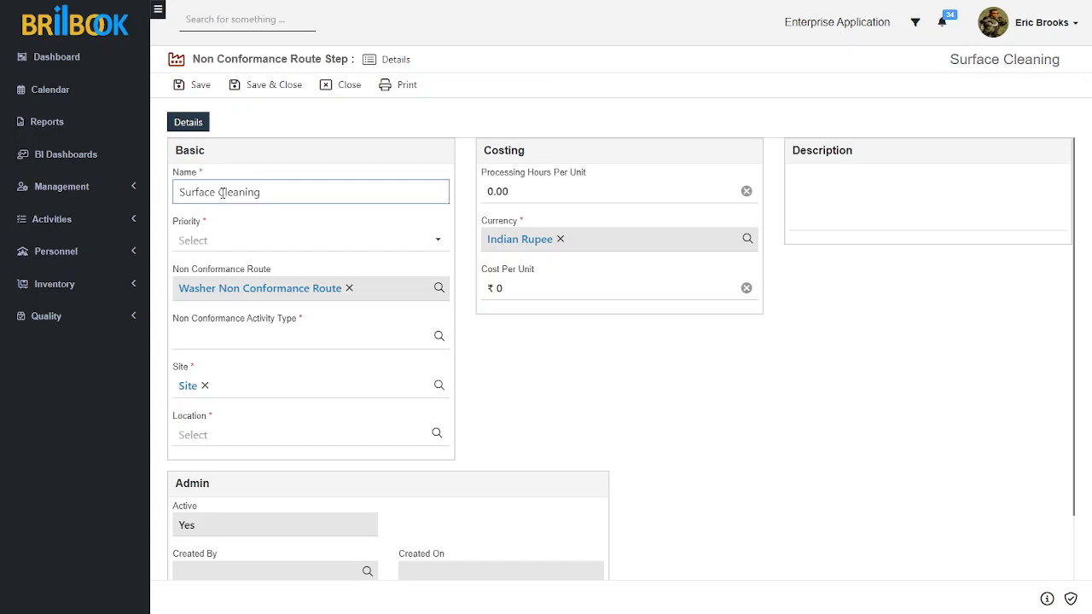
- Set the route step's priority to High and its non conformance activity type to Surface Cleaning
{"action": "left_click", "coordinate": [253, 241]}
{"action": "left_click", "coordinate": [258, 287]}
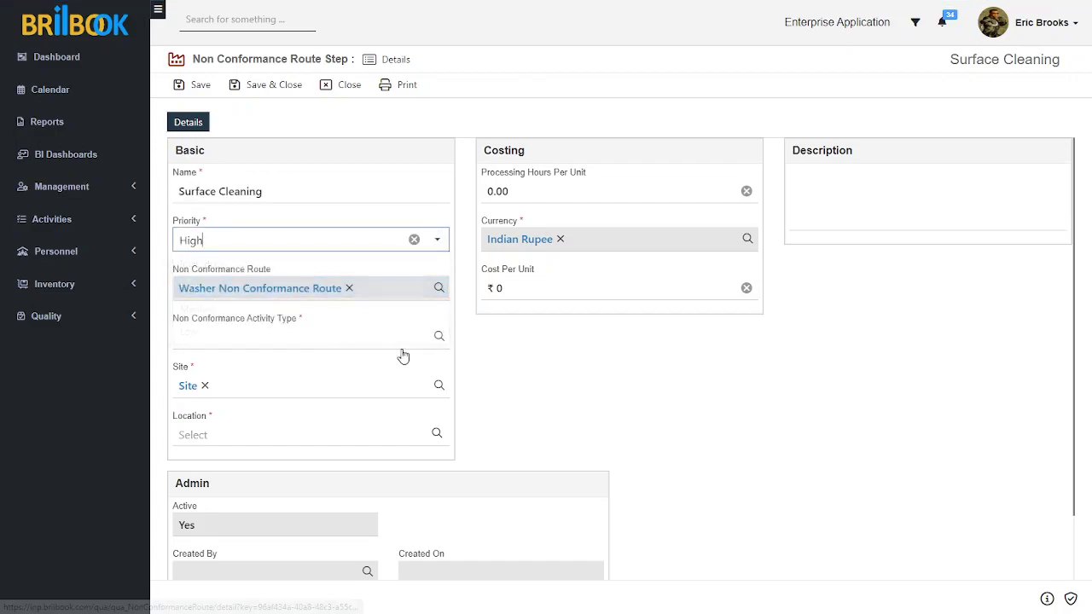
{"action": "left_click", "coordinate": [288, 348]}
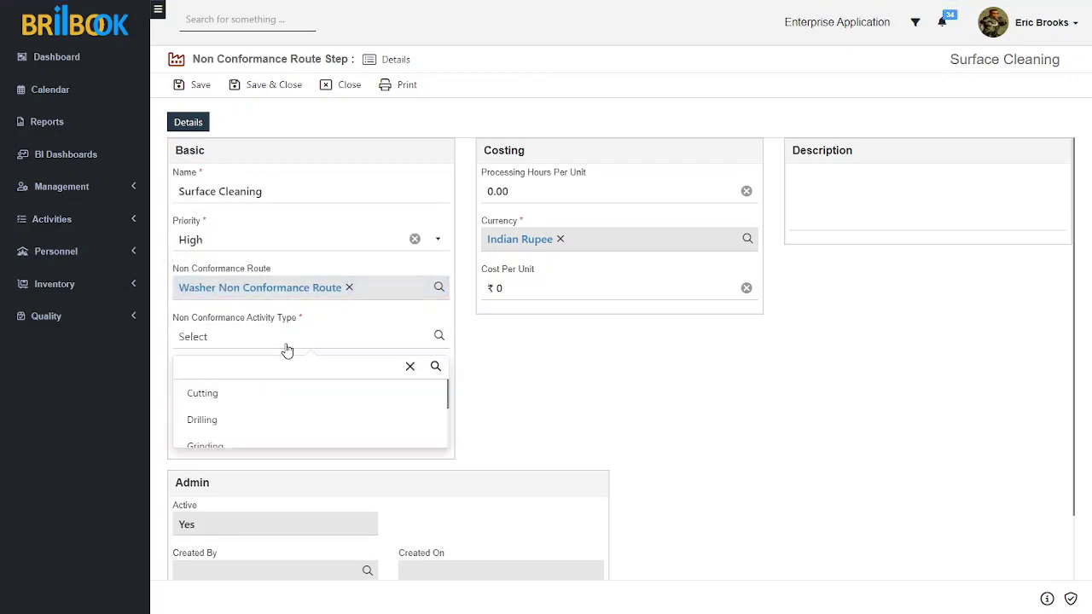
{"action": "scroll", "coordinate": [239, 419], "scroll_direction": "down", "scroll_amount": 2}
{"action": "left_click", "coordinate": [250, 410]}
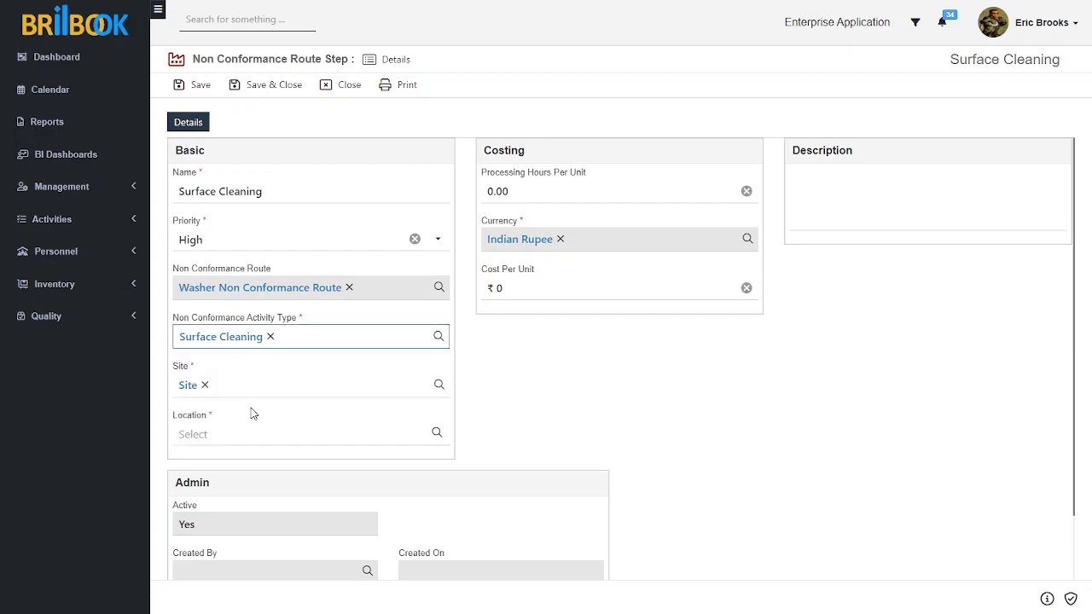
{"action": "left_click", "coordinate": [644, 405]}
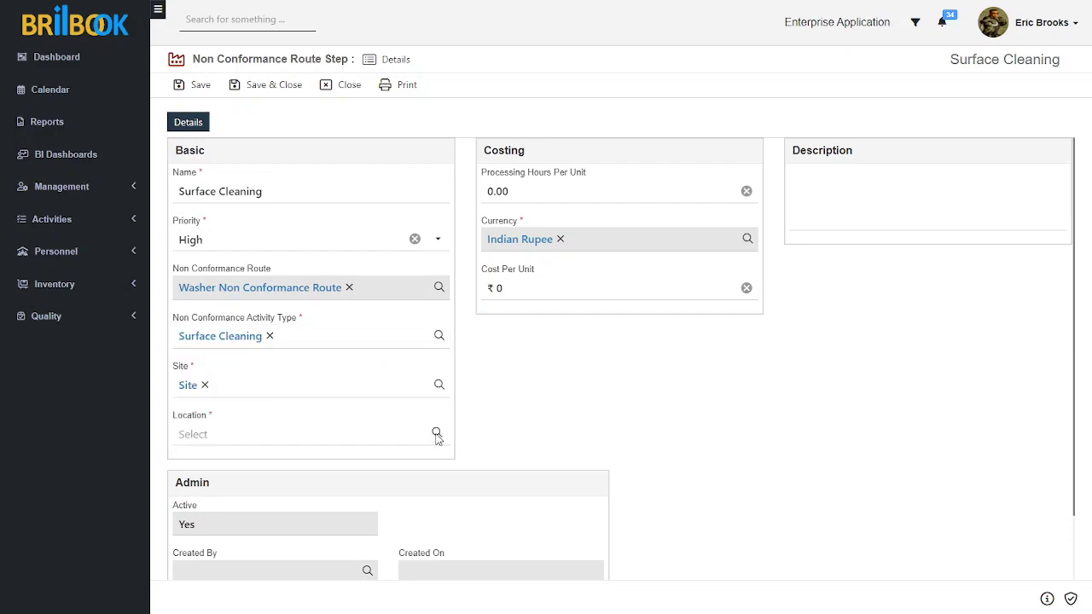
- Set the route step's location to bin AB-10 from the Warehouse Zone Location entity
{"action": "left_click", "coordinate": [294, 438]}
{"action": "left_click", "coordinate": [255, 497]}
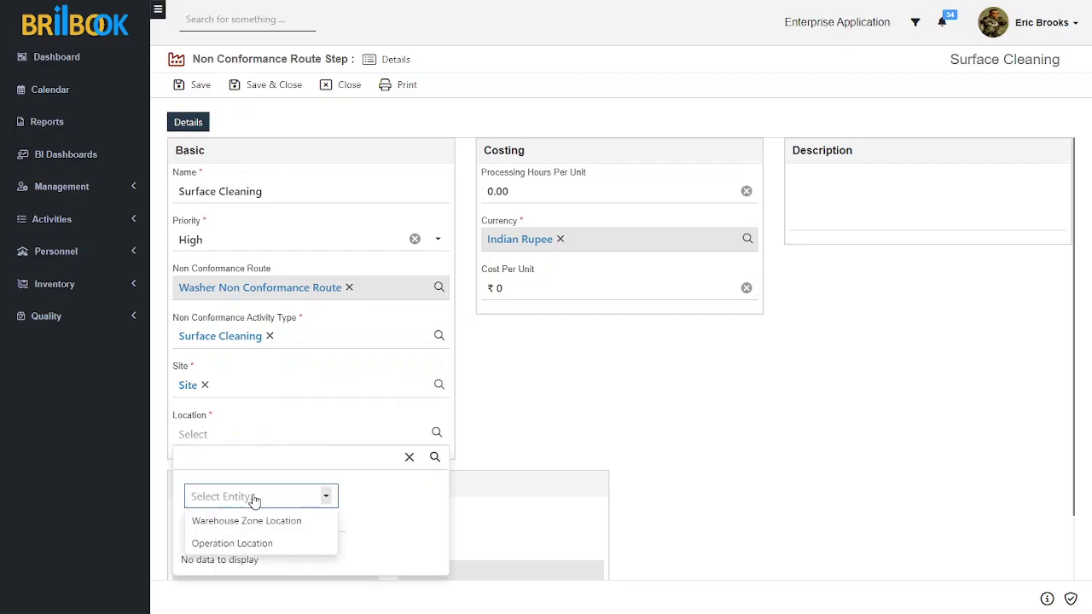
{"action": "left_click", "coordinate": [237, 522]}
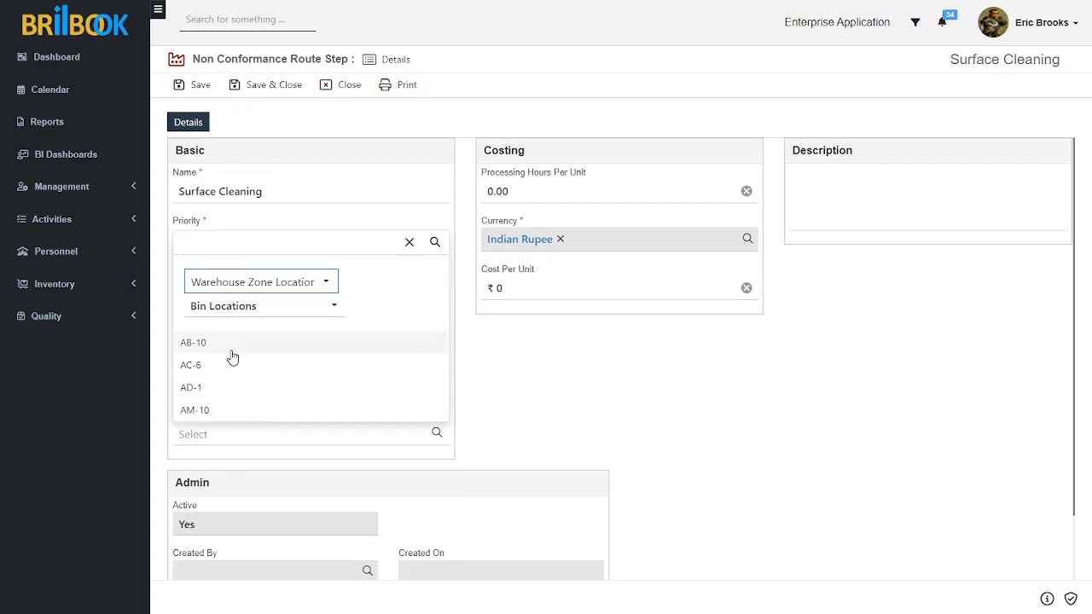
{"action": "left_click", "coordinate": [239, 343]}
- Set the step's processing hours per unit to 1.00 and cost per unit to ₹100, and save the route step
{"action": "left_click", "coordinate": [516, 192]}
{"action": "left_click_drag", "start_coordinate": [498, 192], "coordinate": [488, 192]}
{"action": "type", "text": "1"}
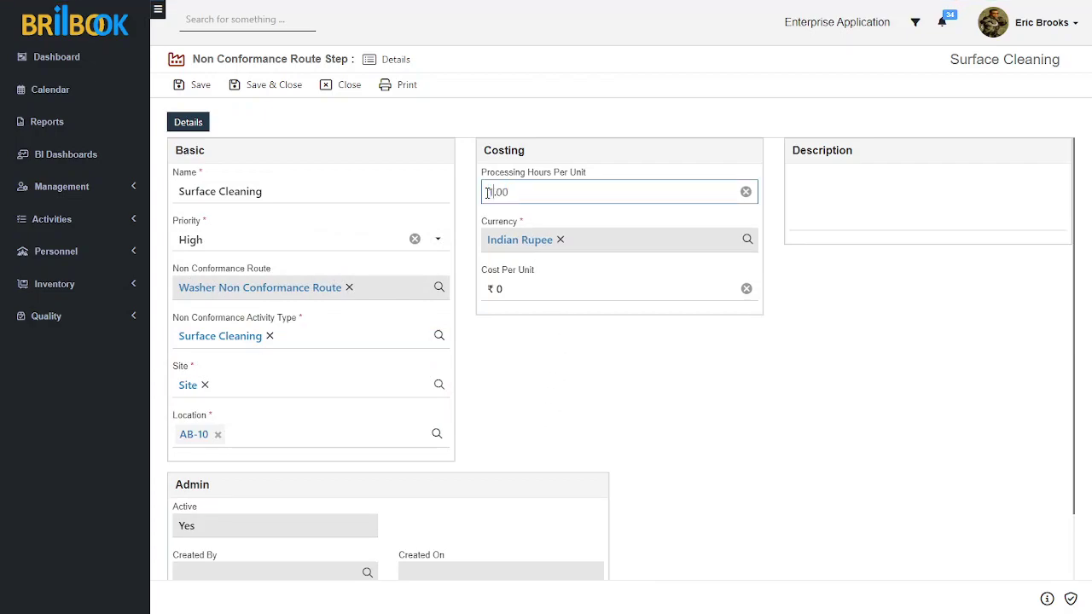
{"action": "left_click", "coordinate": [519, 288]}
{"action": "double_click", "coordinate": [515, 289]}
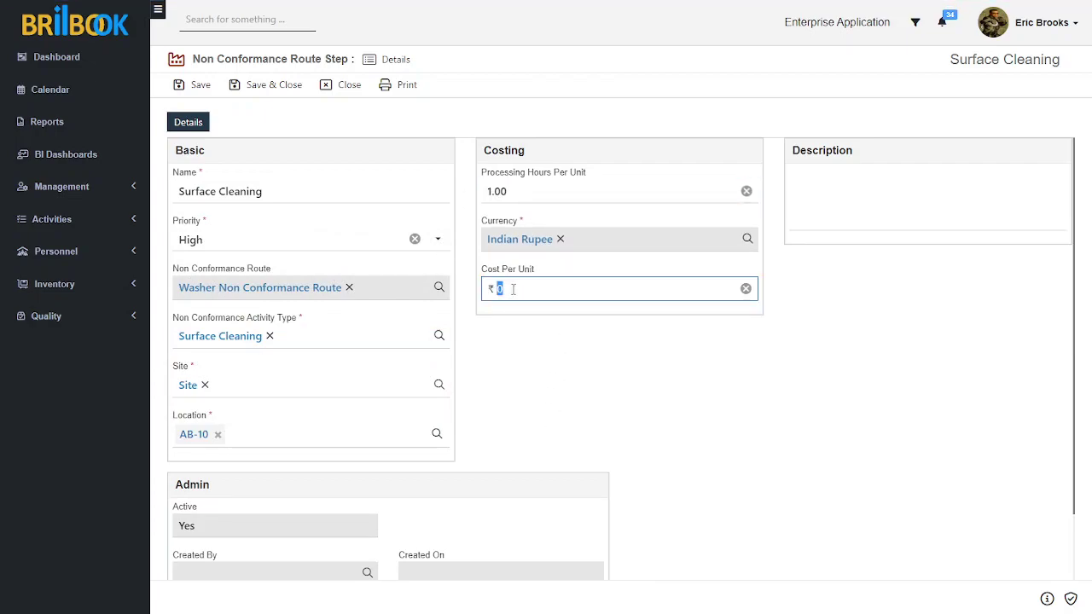
{"action": "type", "text": "100"}
{"action": "left_click", "coordinate": [538, 360]}
{"action": "left_click", "coordinate": [198, 88]}
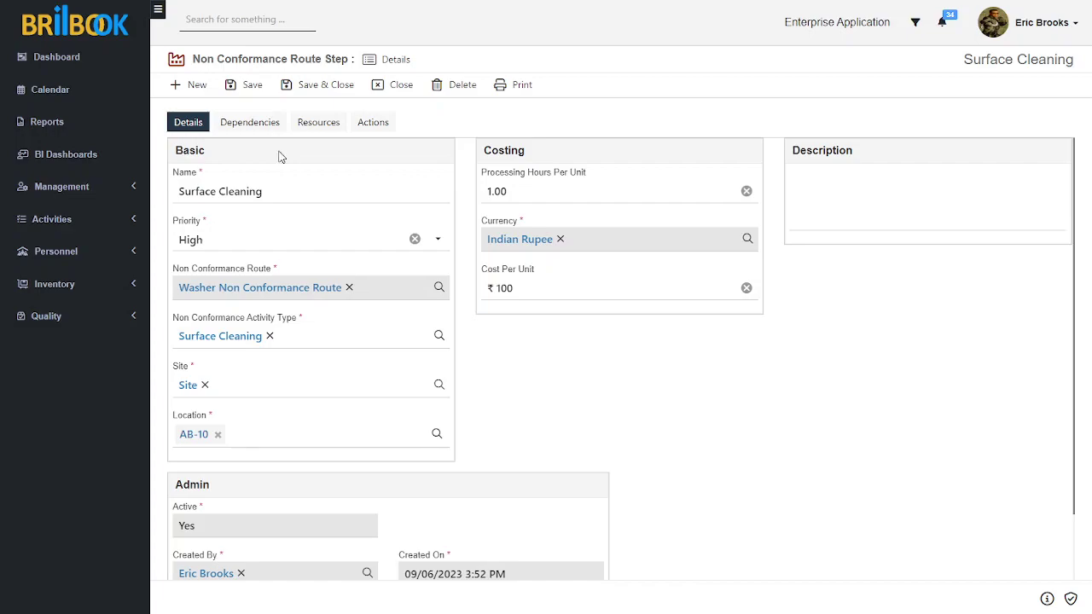
- Add a resource requirement named Machine to the Surface Cleaning route step and set its site to Site
{"action": "left_click", "coordinate": [328, 129]}
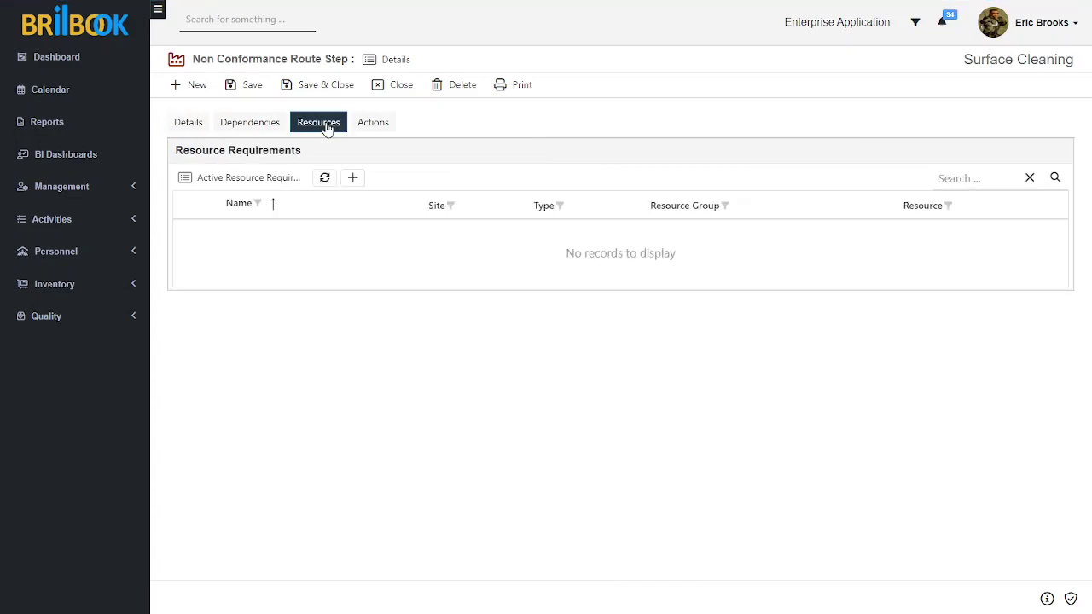
{"action": "left_click", "coordinate": [353, 179]}
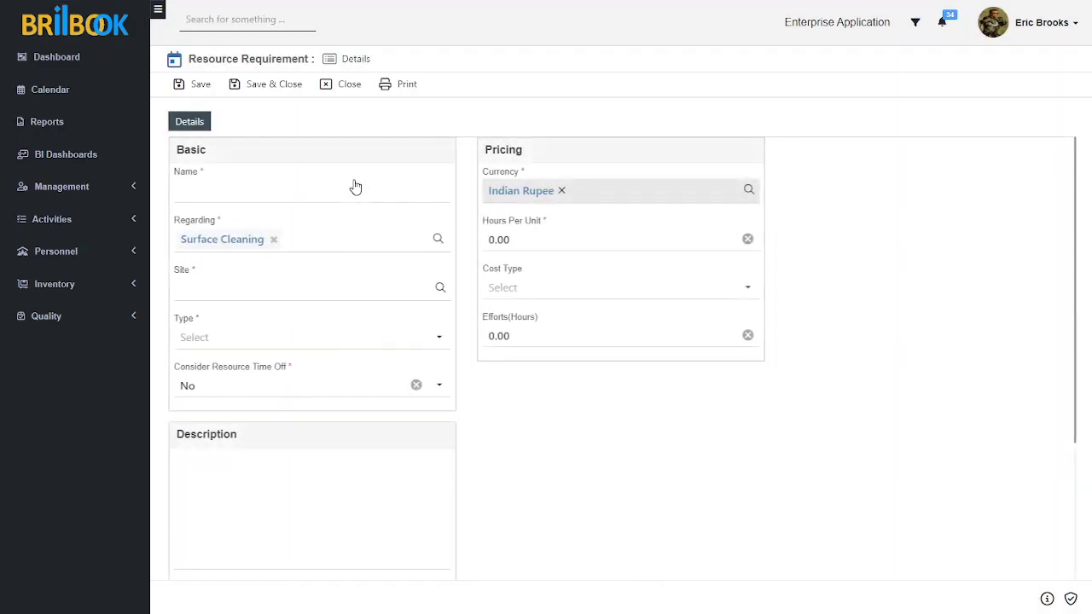
{"action": "left_click", "coordinate": [338, 188]}
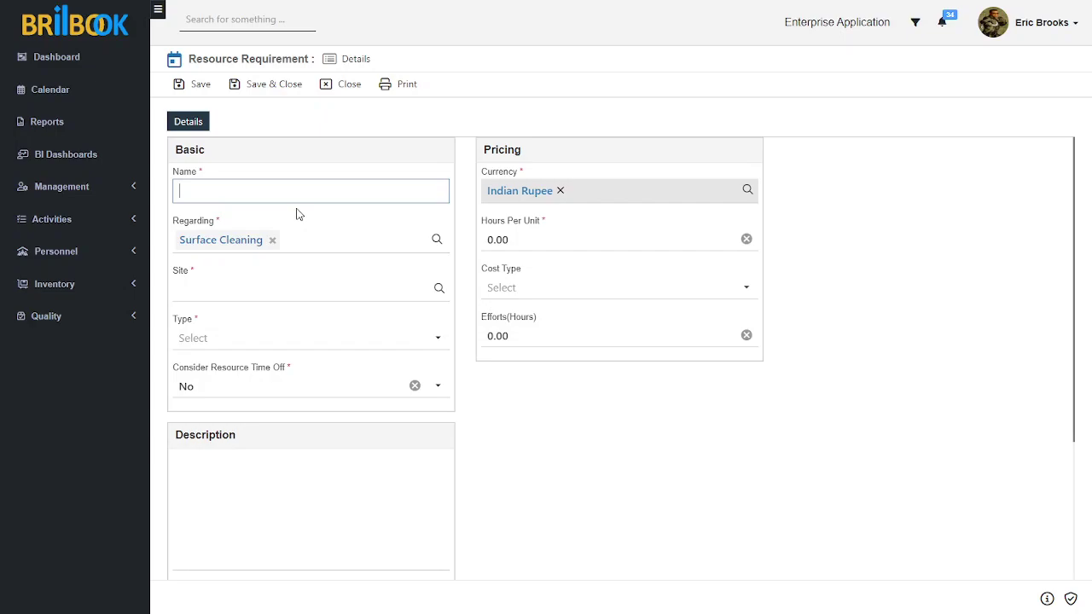
{"action": "type", "text": "Machine"}
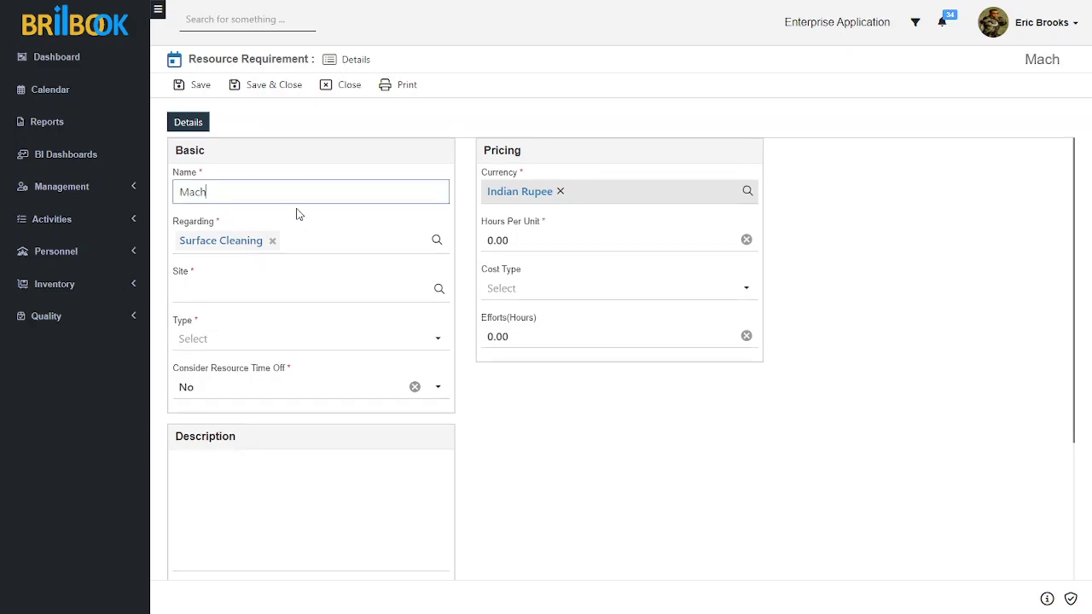
{"action": "left_click", "coordinate": [302, 298]}
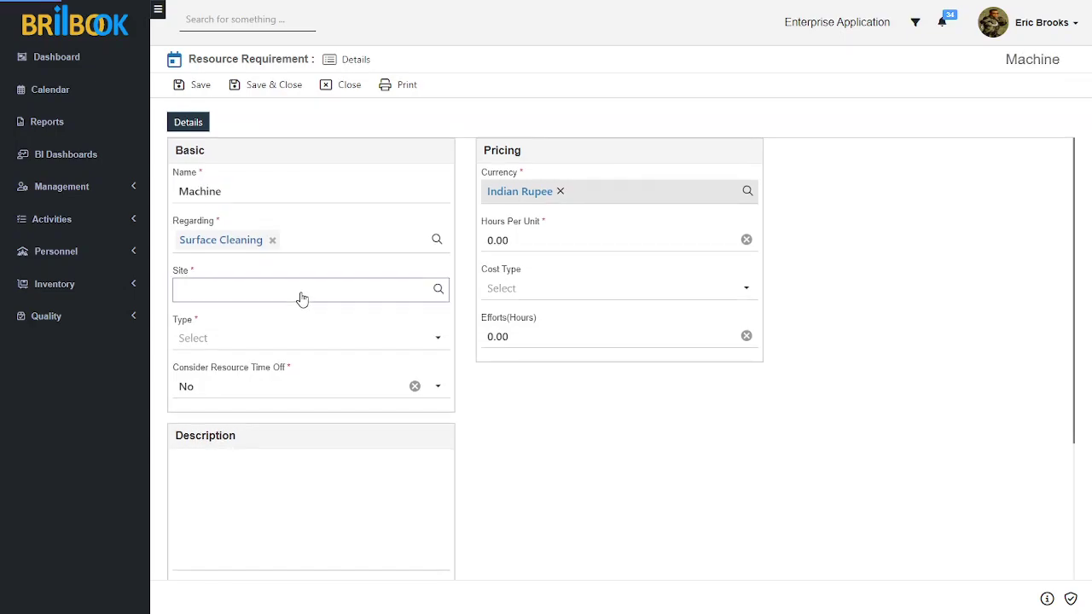
- Set the resource requirement's type to Resource and choose Machine as the resource
{"action": "left_click", "coordinate": [284, 347]}
{"action": "left_click", "coordinate": [284, 347]}
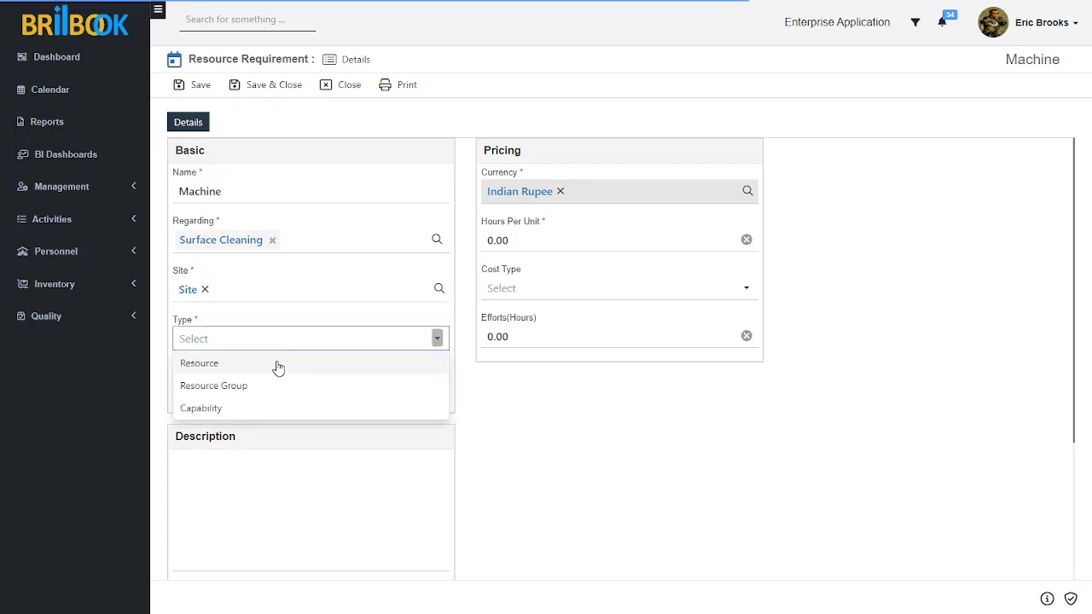
{"action": "left_click", "coordinate": [281, 363]}
{"action": "left_click", "coordinate": [504, 473]}
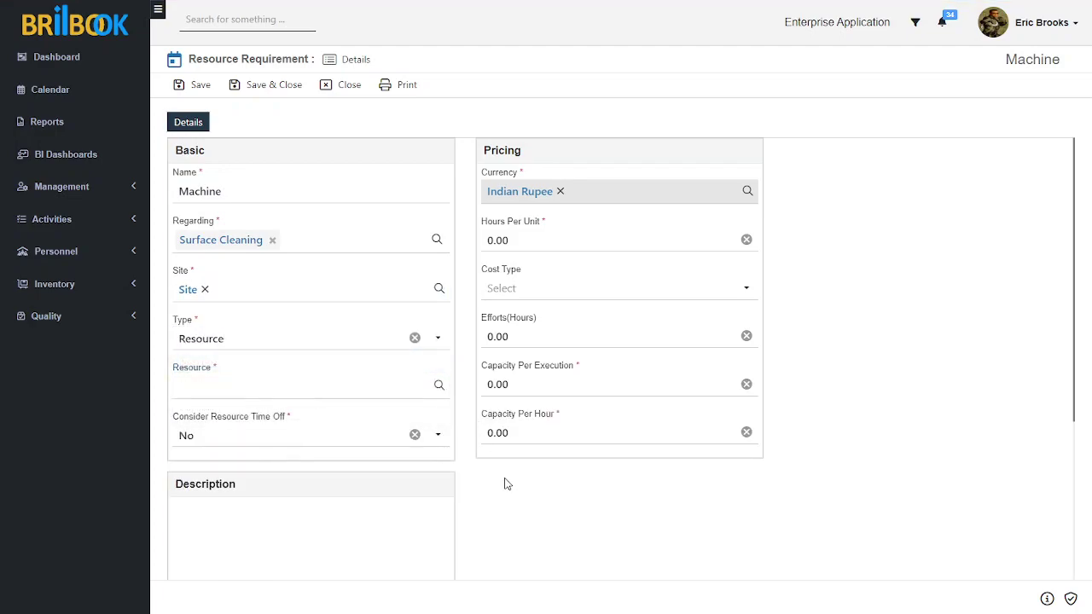
{"action": "left_click", "coordinate": [282, 348]}
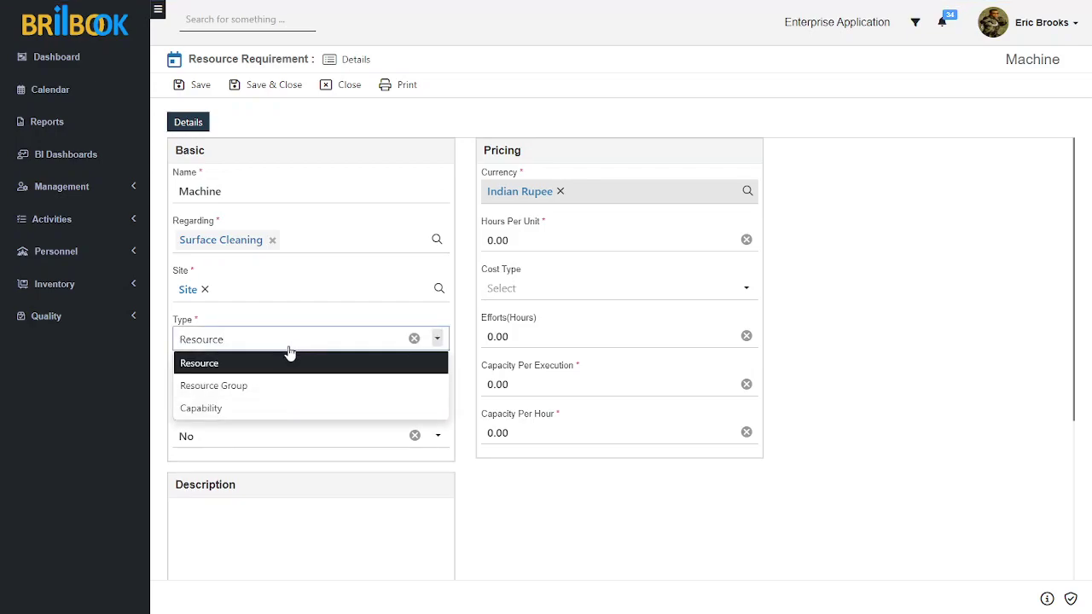
{"action": "left_click", "coordinate": [512, 495]}
{"action": "left_click", "coordinate": [248, 388]}
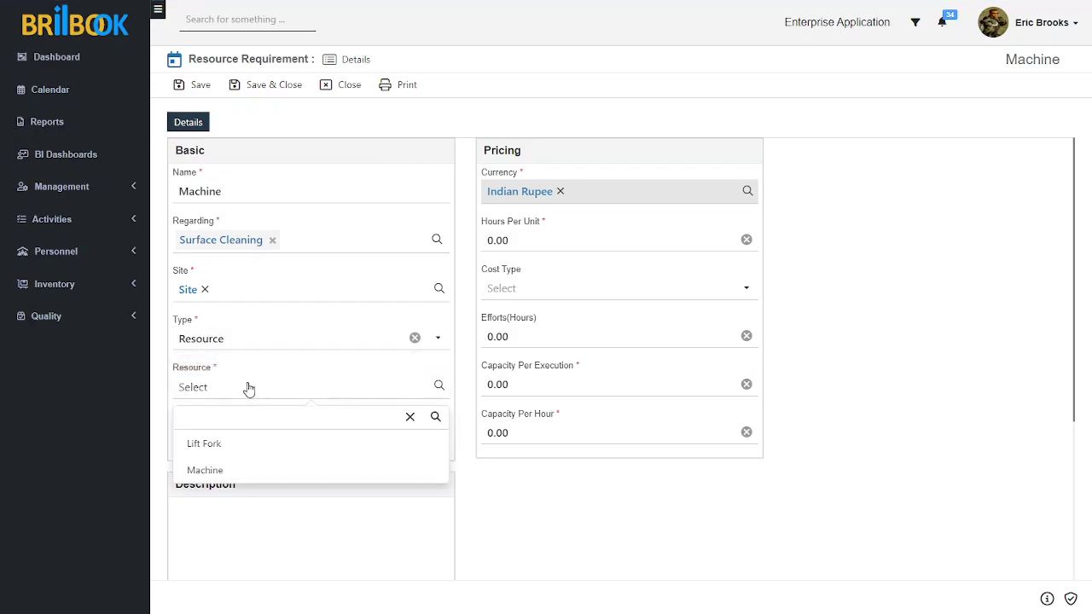
{"action": "left_click", "coordinate": [223, 476]}
{"action": "left_click", "coordinate": [546, 505]}
- Set the requirement's hours per unit to 1.00, its cost type to Per Unit and its cost to ₹100
{"action": "left_click", "coordinate": [529, 238]}
{"action": "left_click", "coordinate": [491, 242]}
{"action": "left_click", "coordinate": [528, 295]}
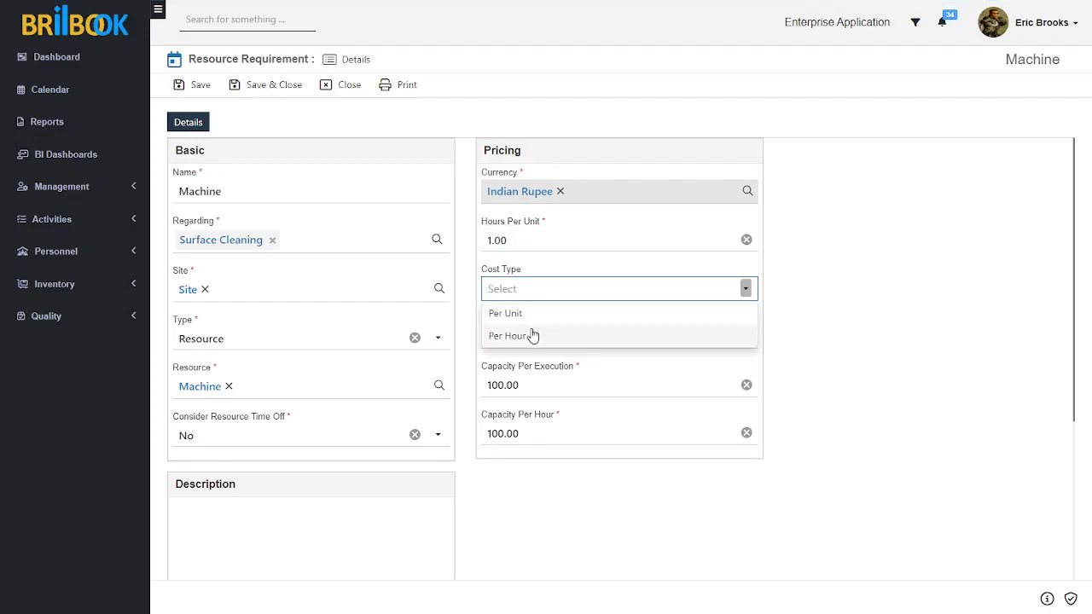
{"action": "left_click", "coordinate": [522, 314]}
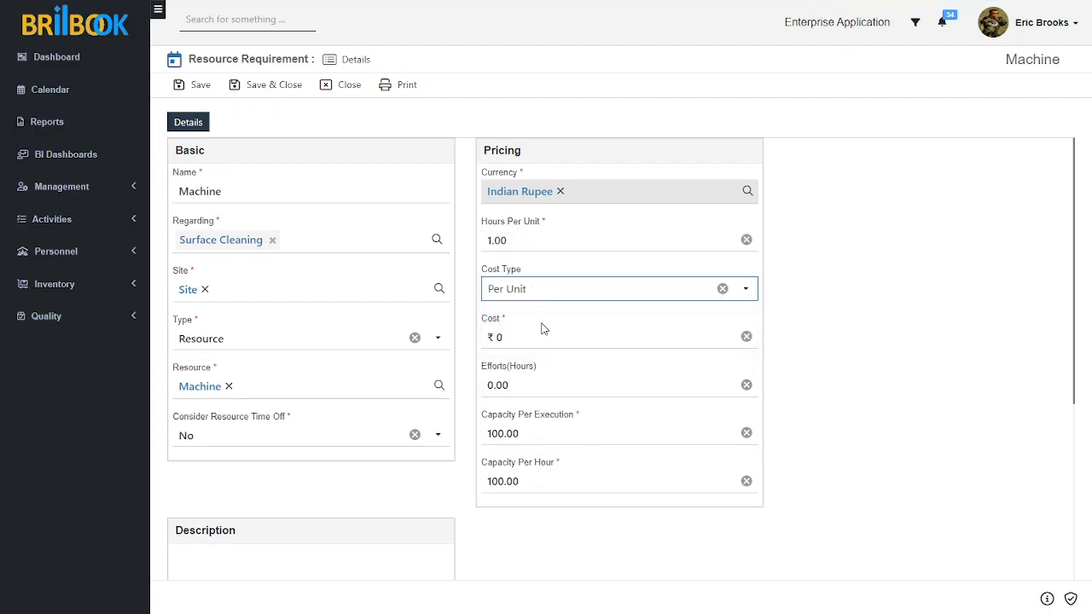
{"action": "left_click", "coordinate": [524, 338]}
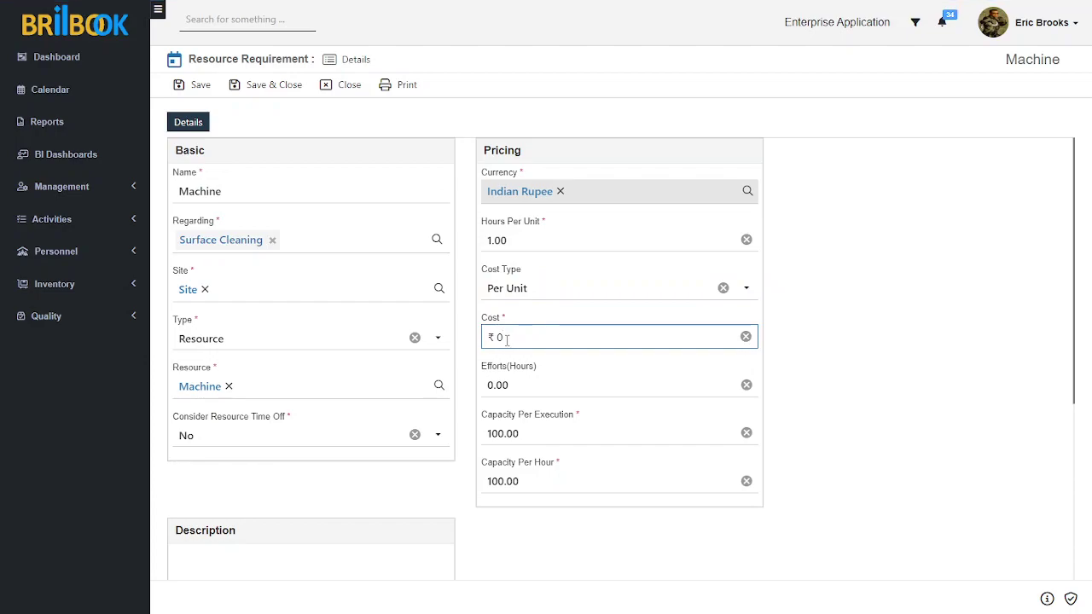
- Set the requirement's efforts to 1.00 hours, save and close it, and show the route step's resource requirements
{"action": "left_click", "coordinate": [529, 380]}
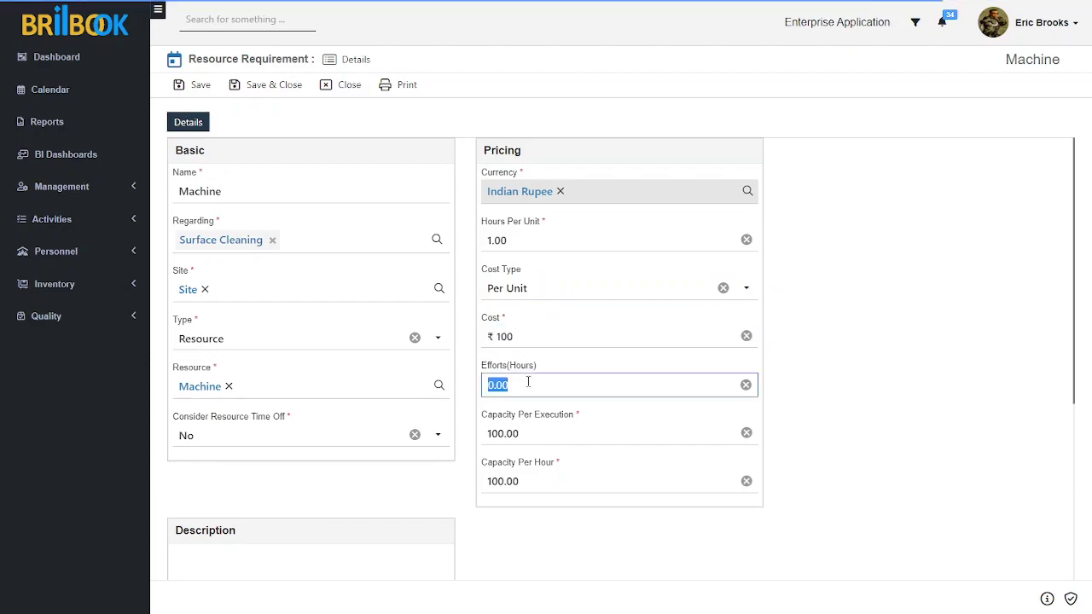
{"action": "type", "text": "1"}
{"action": "left_click", "coordinate": [547, 479]}
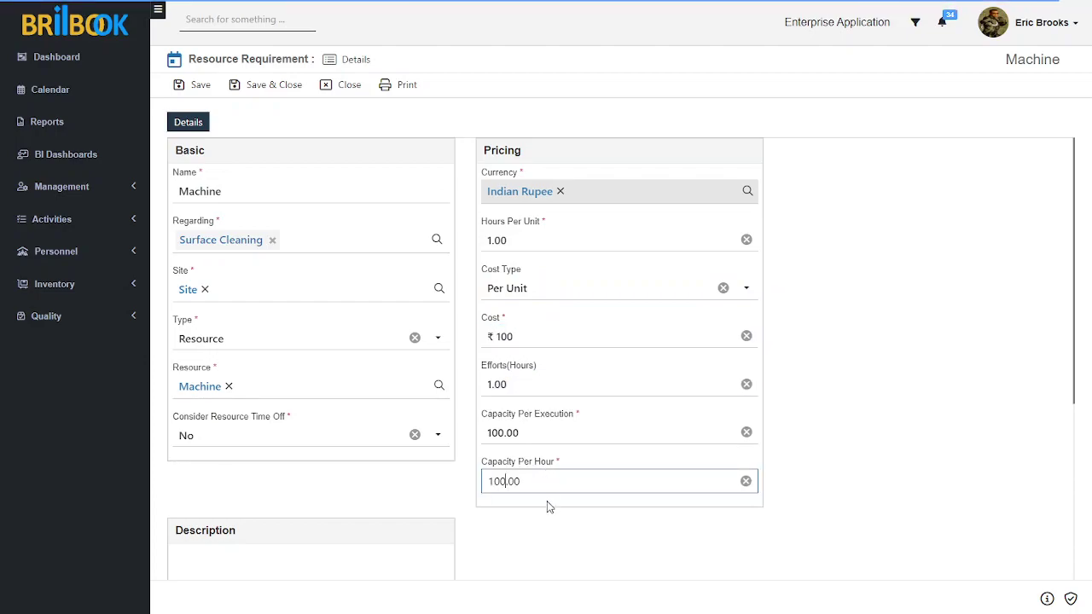
{"action": "left_click", "coordinate": [536, 519]}
{"action": "left_click", "coordinate": [242, 86]}
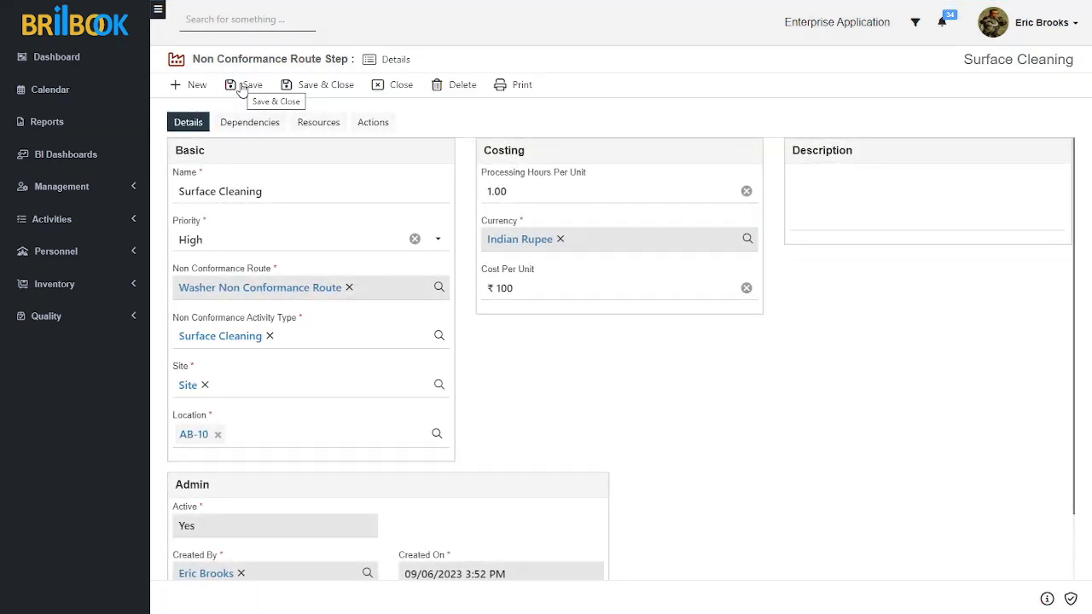
{"action": "left_click", "coordinate": [305, 122]}
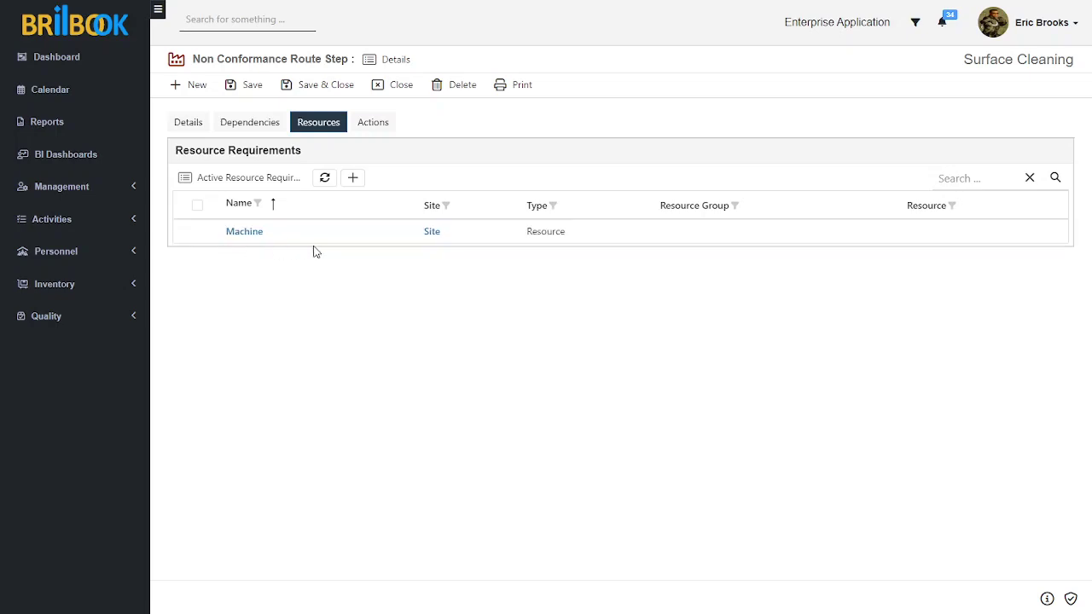
- Add an action named Surface Cleaning to the route step using the full form, and save it
{"action": "left_click", "coordinate": [375, 128]}
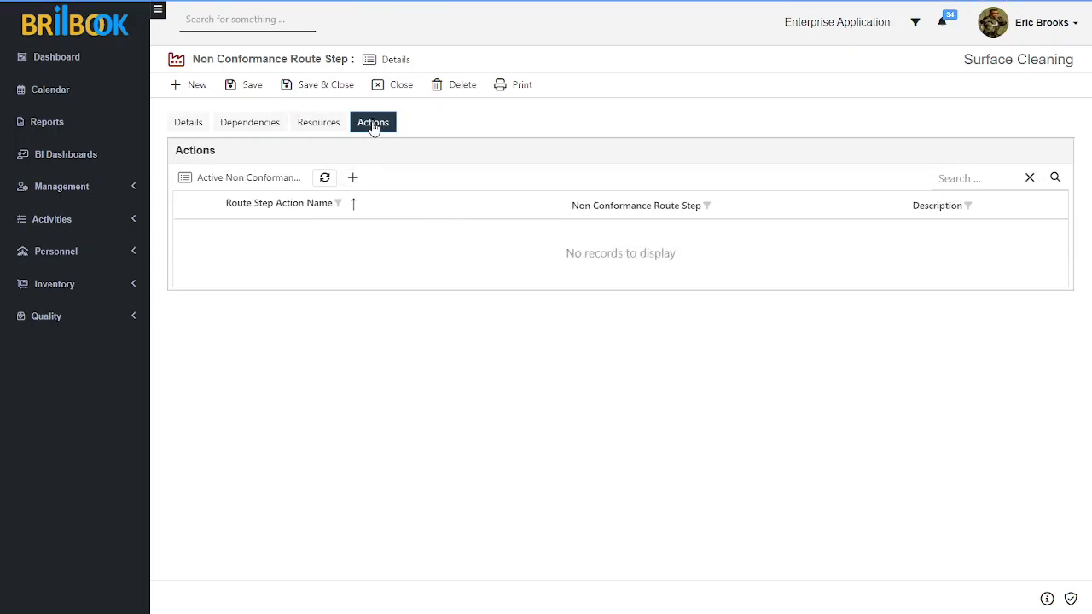
{"action": "left_click", "coordinate": [353, 181]}
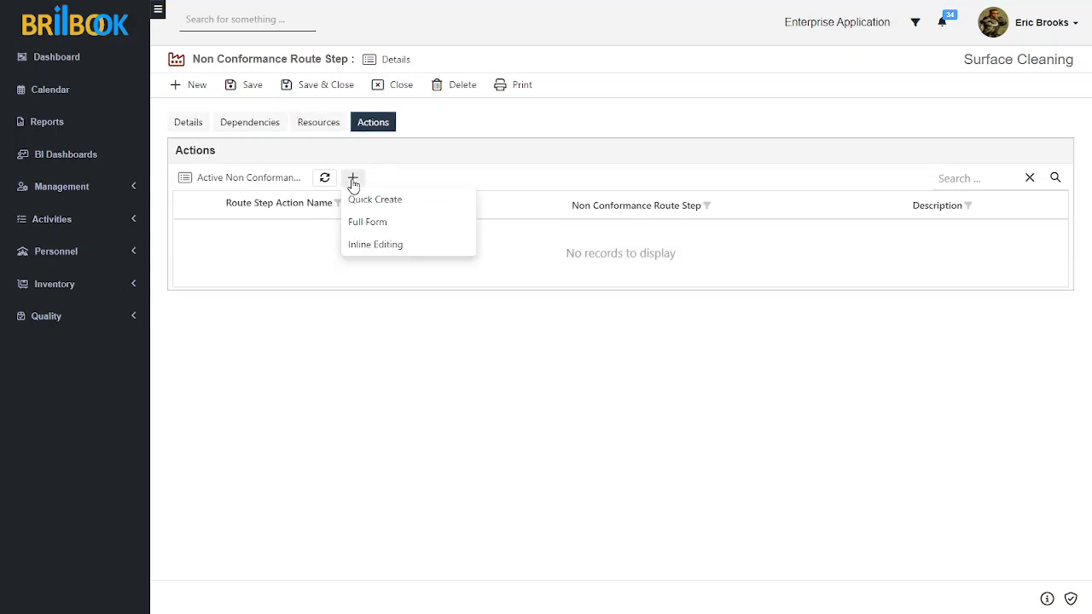
{"action": "left_click", "coordinate": [368, 223]}
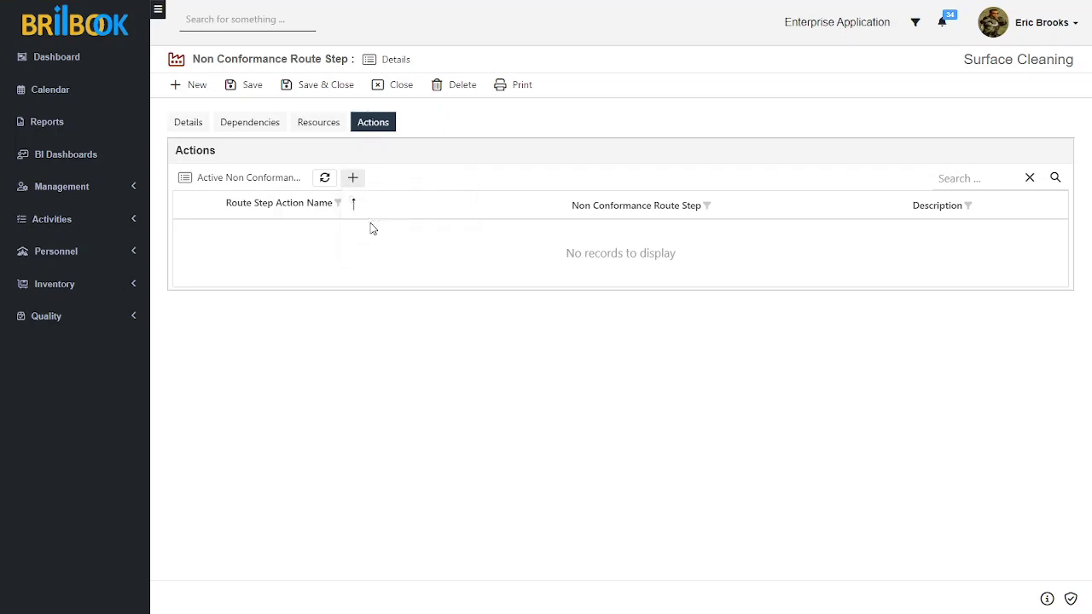
{"action": "left_click", "coordinate": [260, 191]}
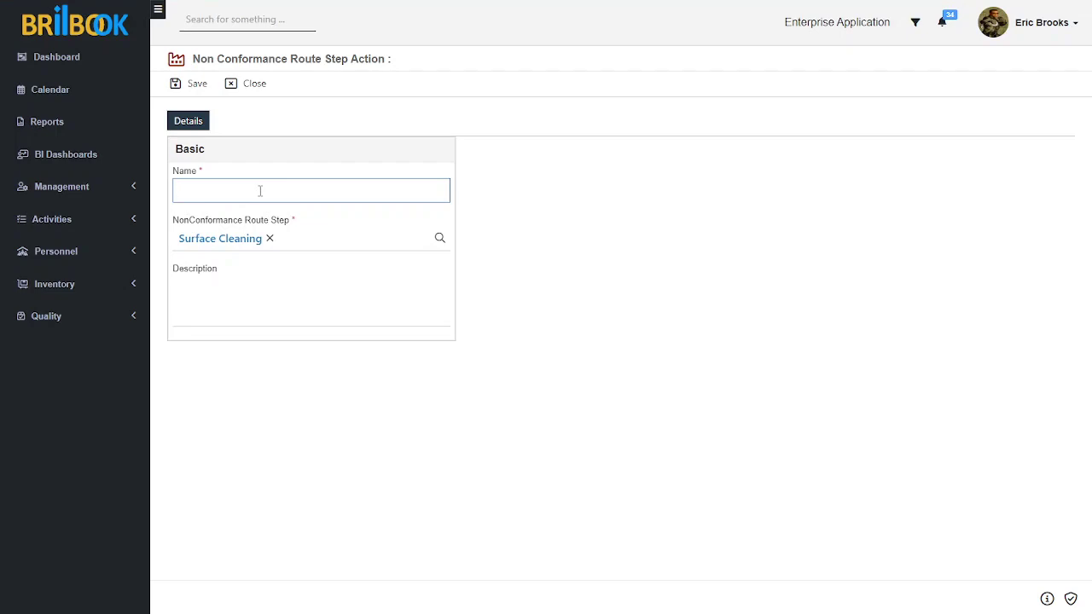
{"action": "type", "text": "S"}
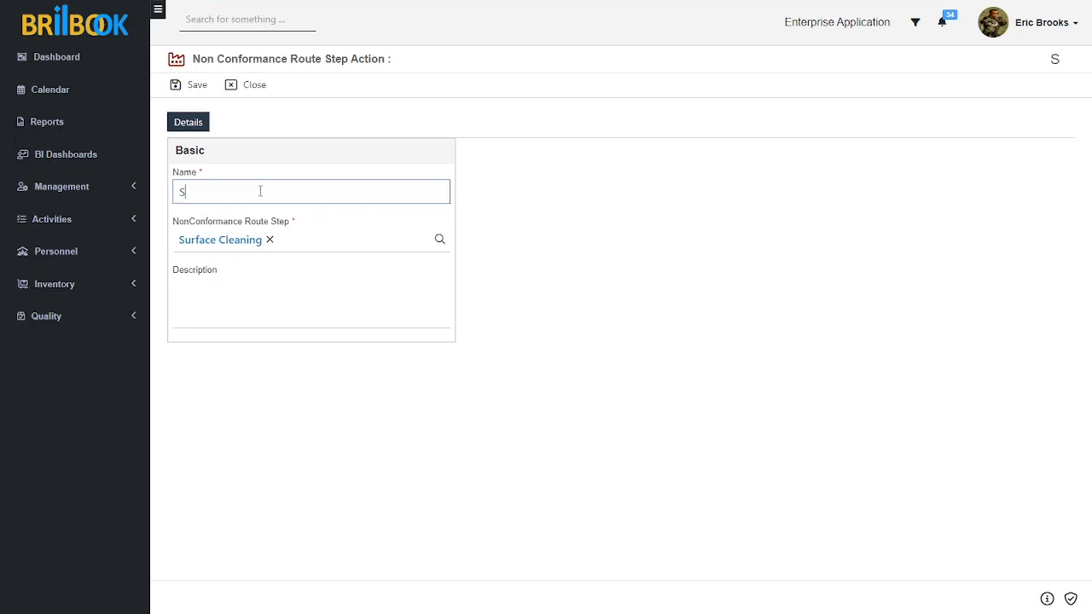
{"action": "type", "text": "urface Cleaning"}
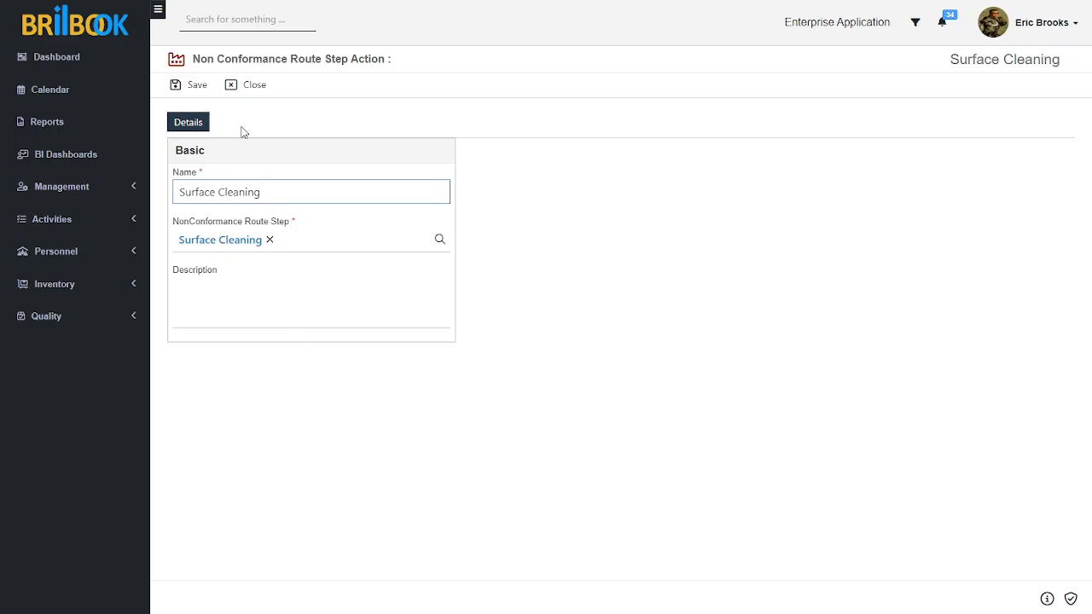
{"action": "left_click", "coordinate": [186, 91]}
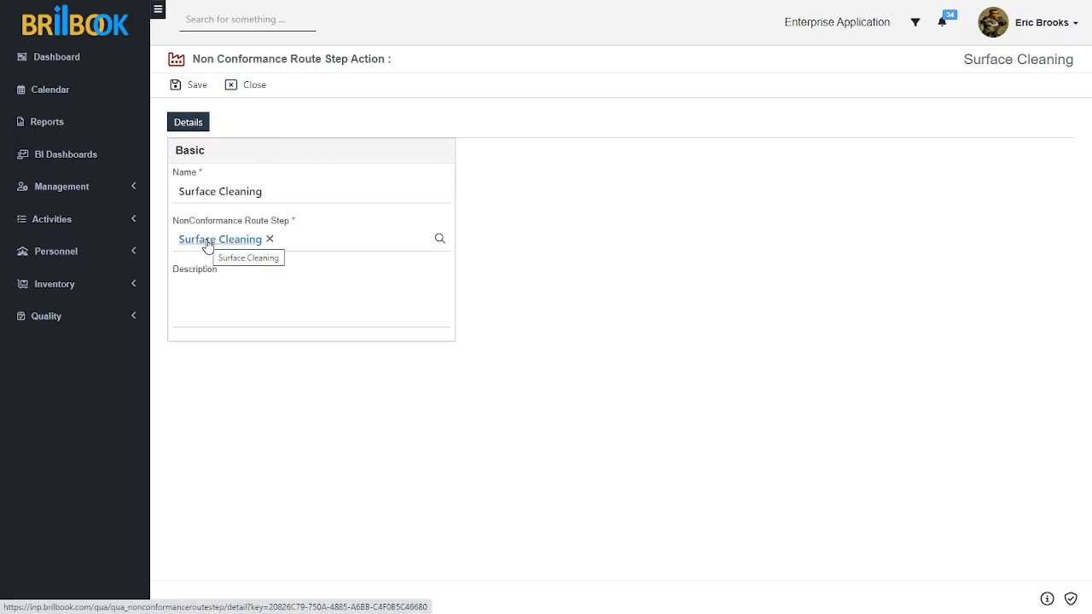
- Return from the action to the Surface Cleaning route step and open its parent Washer Non Conformance Route
{"action": "left_click", "coordinate": [207, 243]}
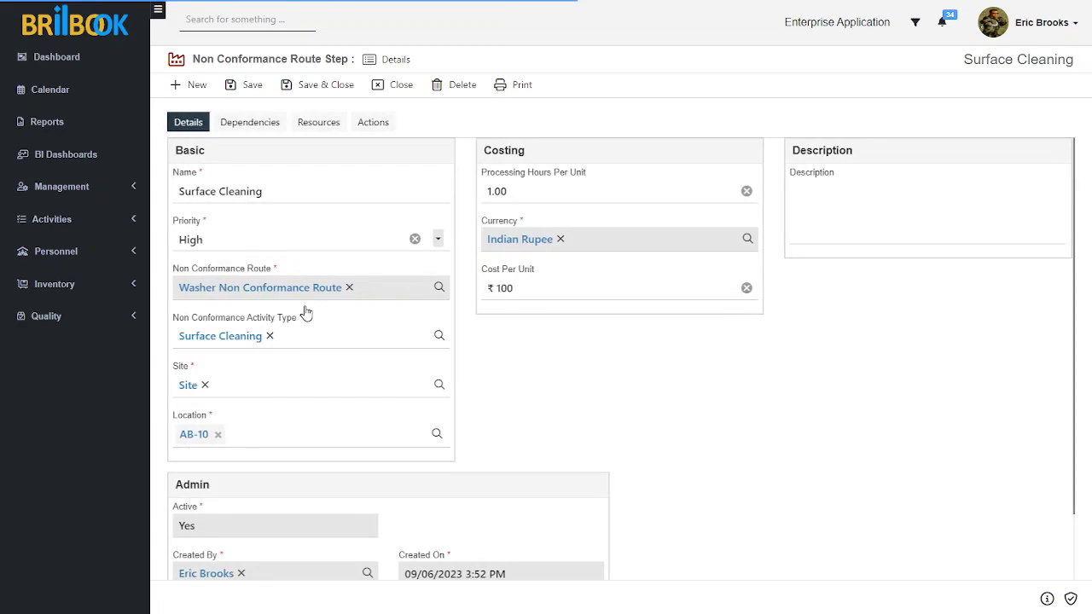
{"action": "scroll", "coordinate": [594, 376], "scroll_direction": "down", "scroll_amount": 1}
{"action": "scroll", "coordinate": [606, 377], "scroll_direction": "up", "scroll_amount": 1}
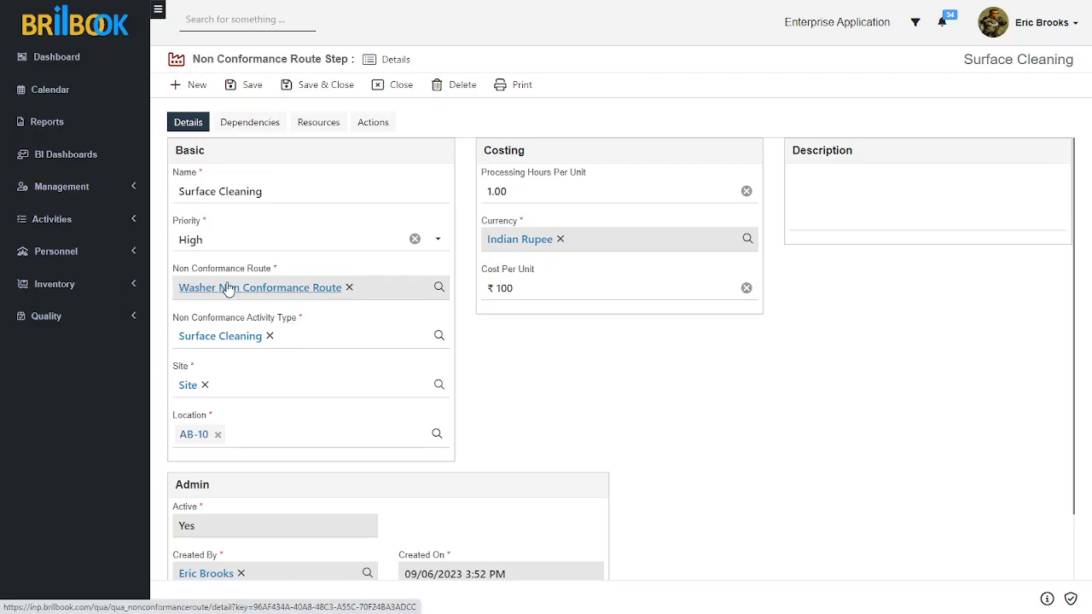
{"action": "left_click", "coordinate": [272, 289]}
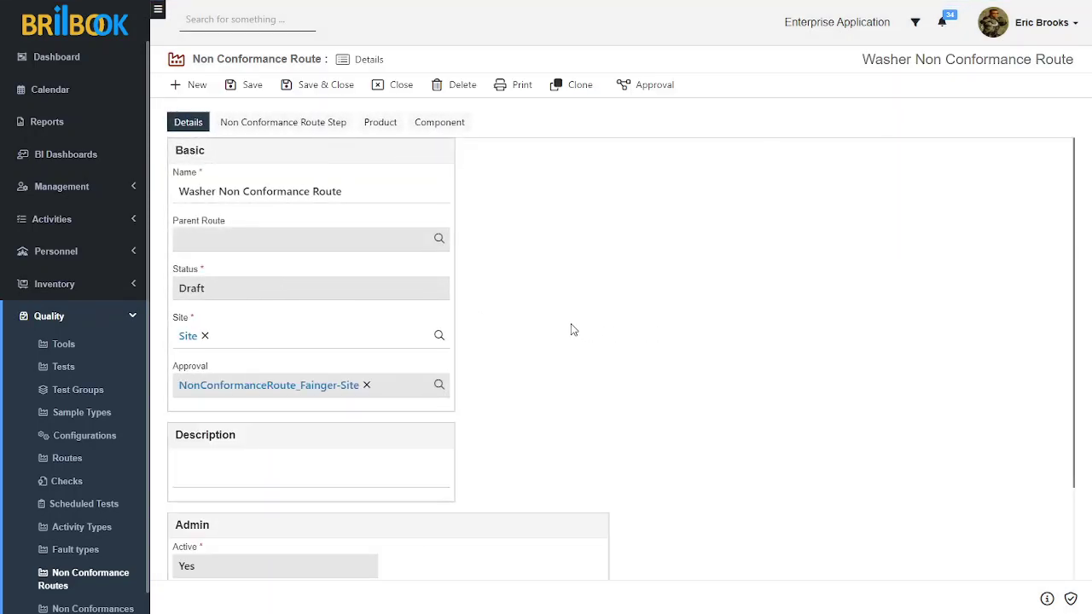
- Add another non conformance route step to the washer route and name it Cutting_Washer
{"action": "left_click", "coordinate": [303, 124]}
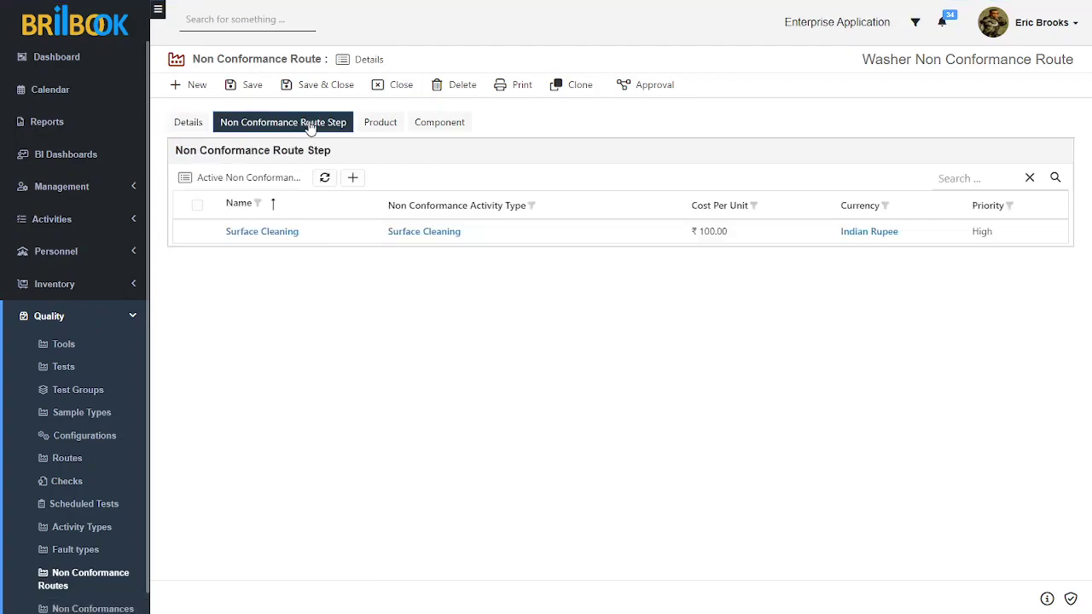
{"action": "left_click", "coordinate": [355, 179]}
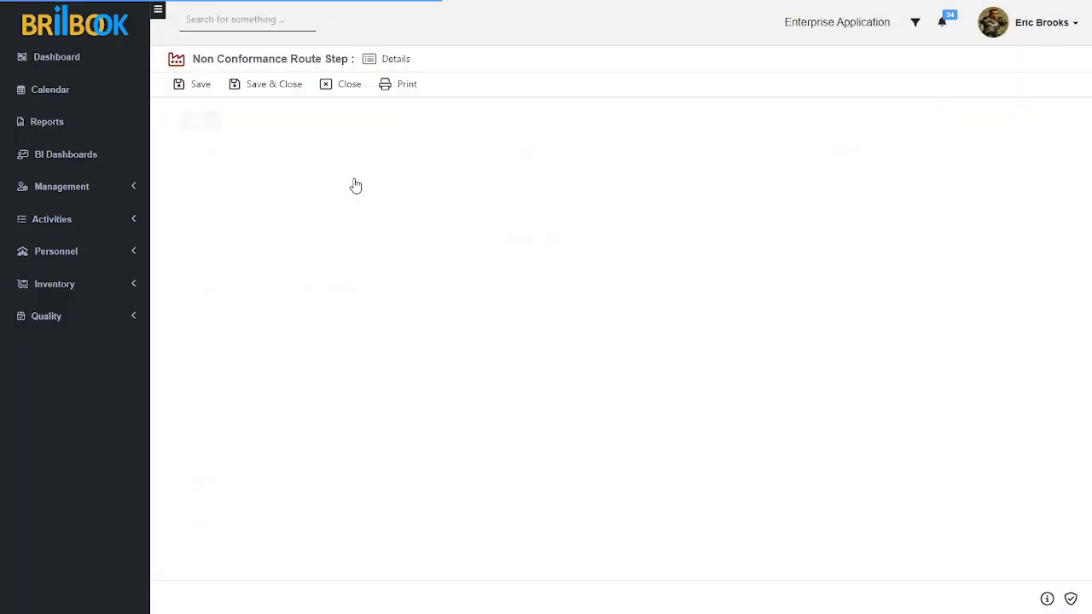
{"action": "left_click", "coordinate": [254, 190]}
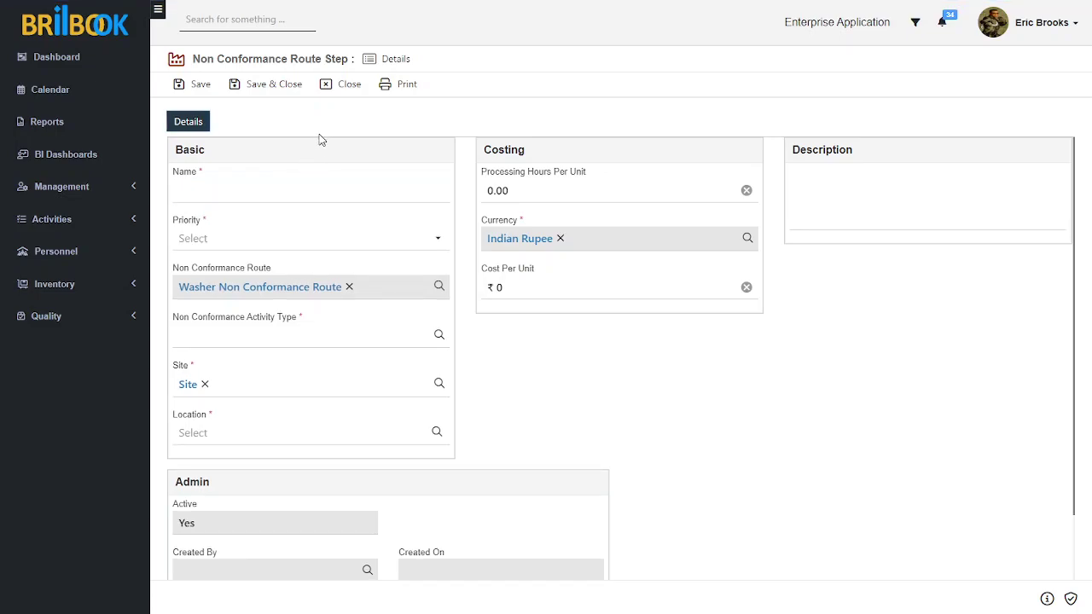
{"action": "left_click", "coordinate": [253, 192]}
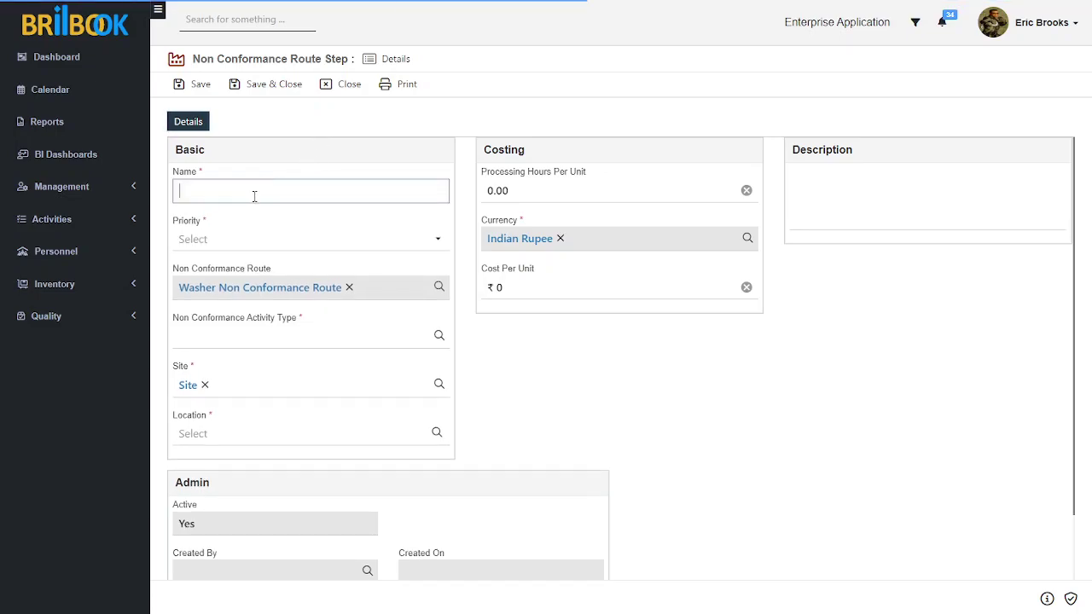
{"action": "type", "text": "Cutting _"}
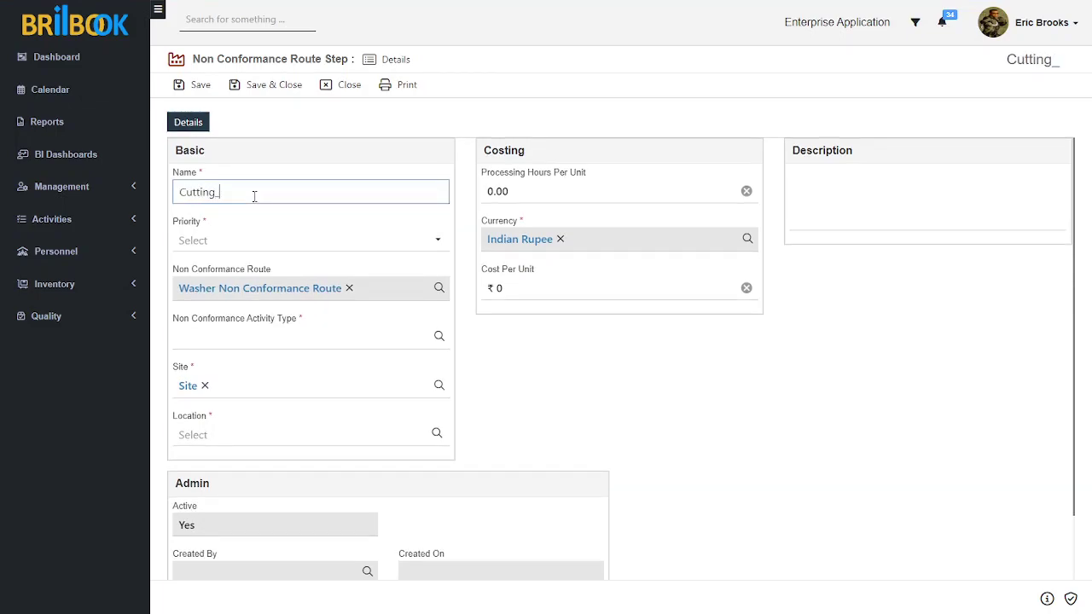
{"action": "type", "text": "Washer"}
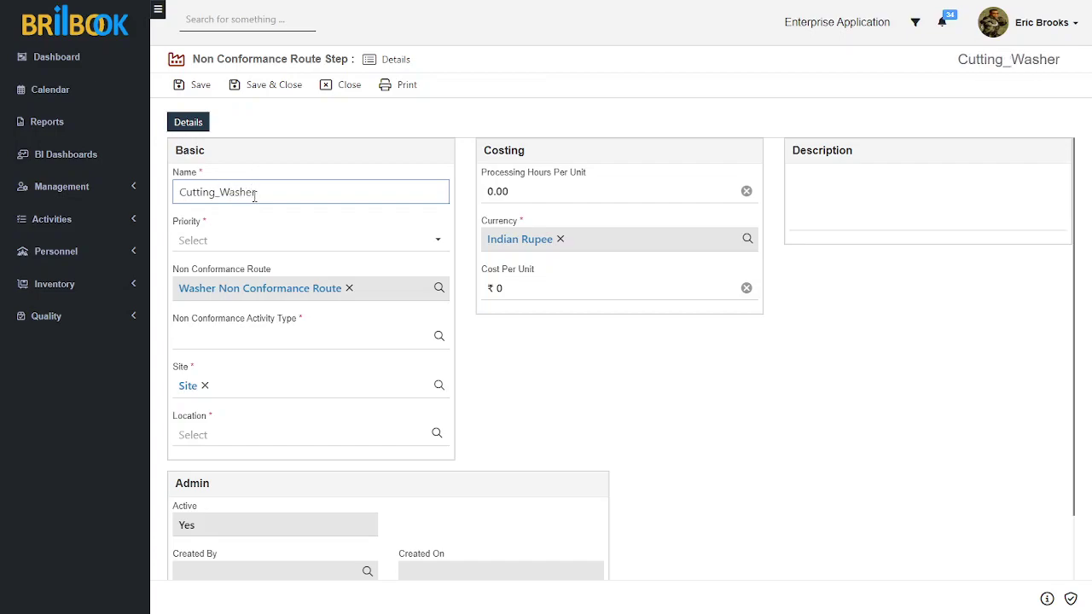
- Set the Cutting_Washer route step's priority to Medium and its non conformance activity type to Cutting
{"action": "left_click", "coordinate": [271, 240]}
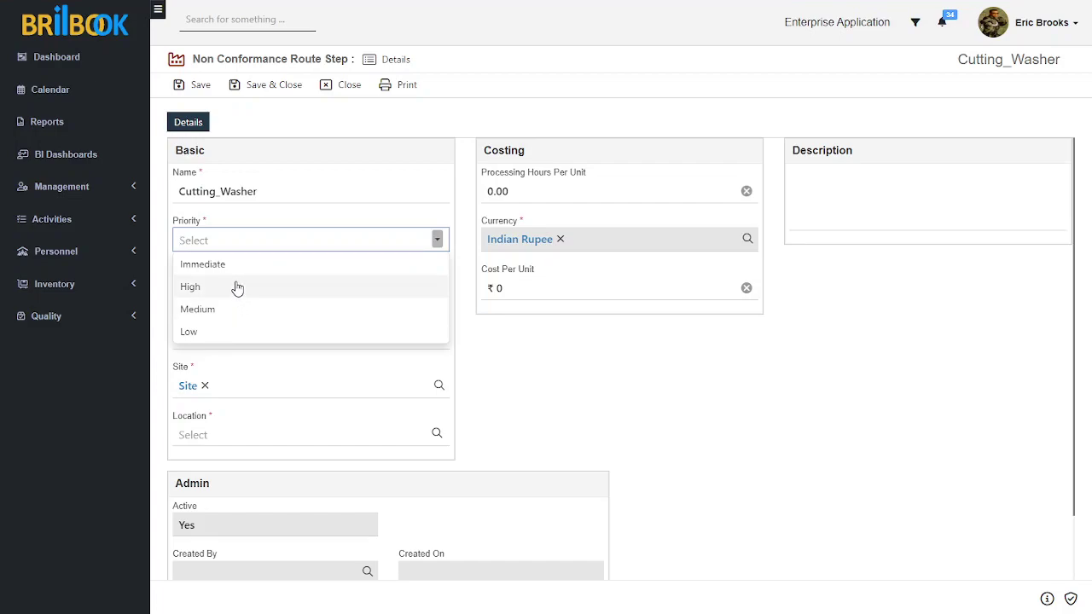
{"action": "left_click", "coordinate": [227, 311]}
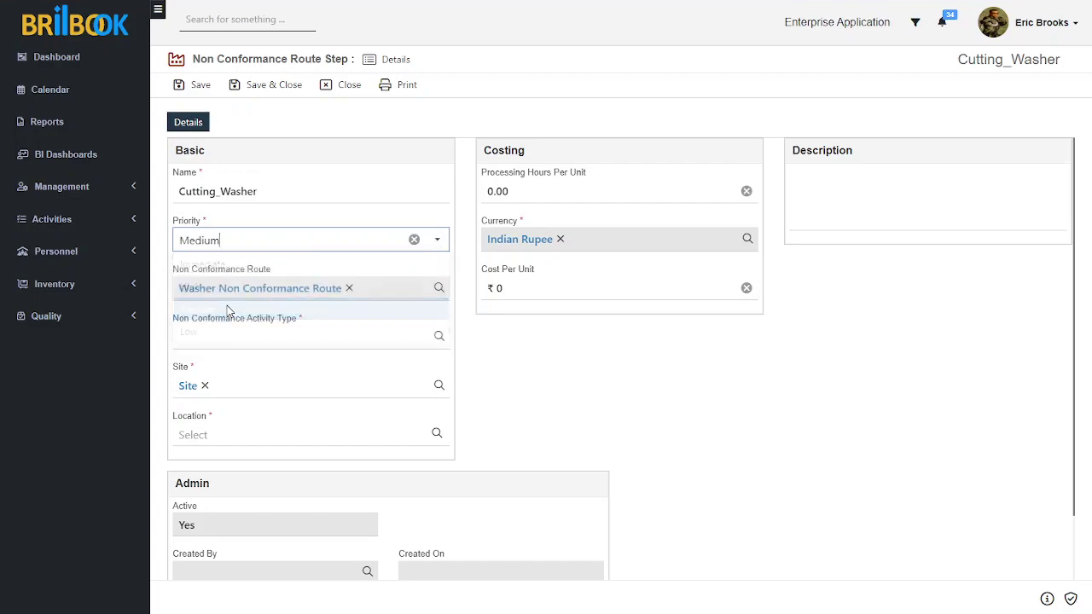
{"action": "left_click", "coordinate": [257, 343]}
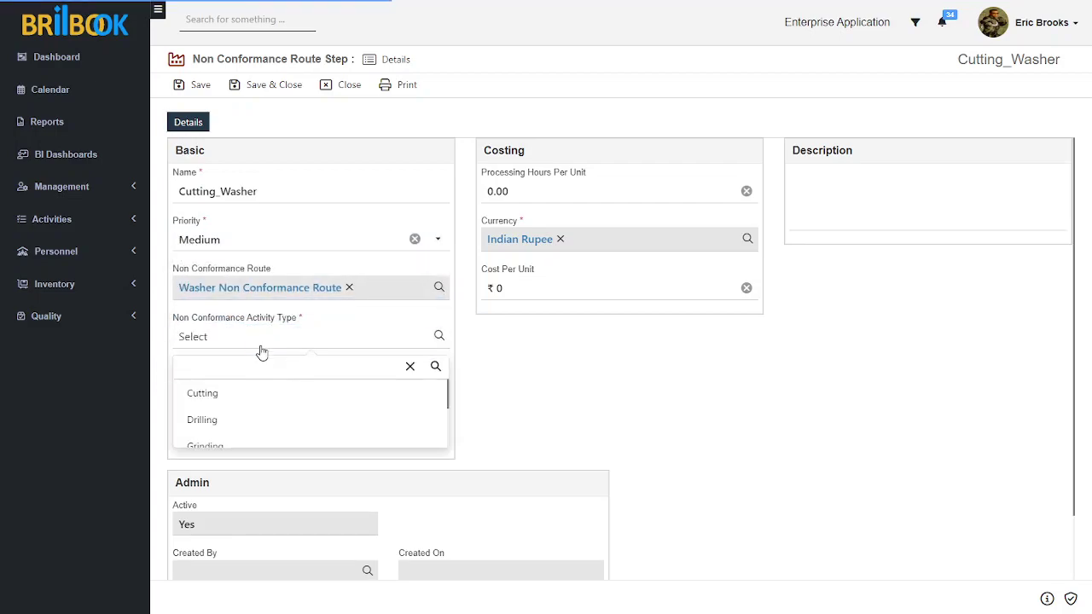
{"action": "left_click", "coordinate": [279, 396]}
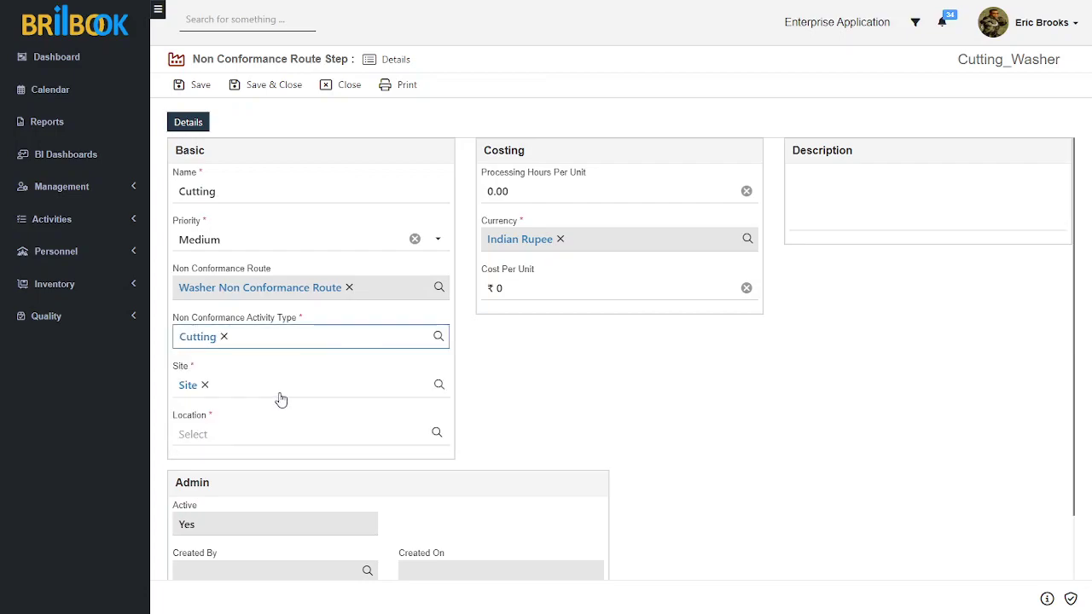
- Choose the entity and query for the route step's location and select AB-10
{"action": "left_click", "coordinate": [275, 445]}
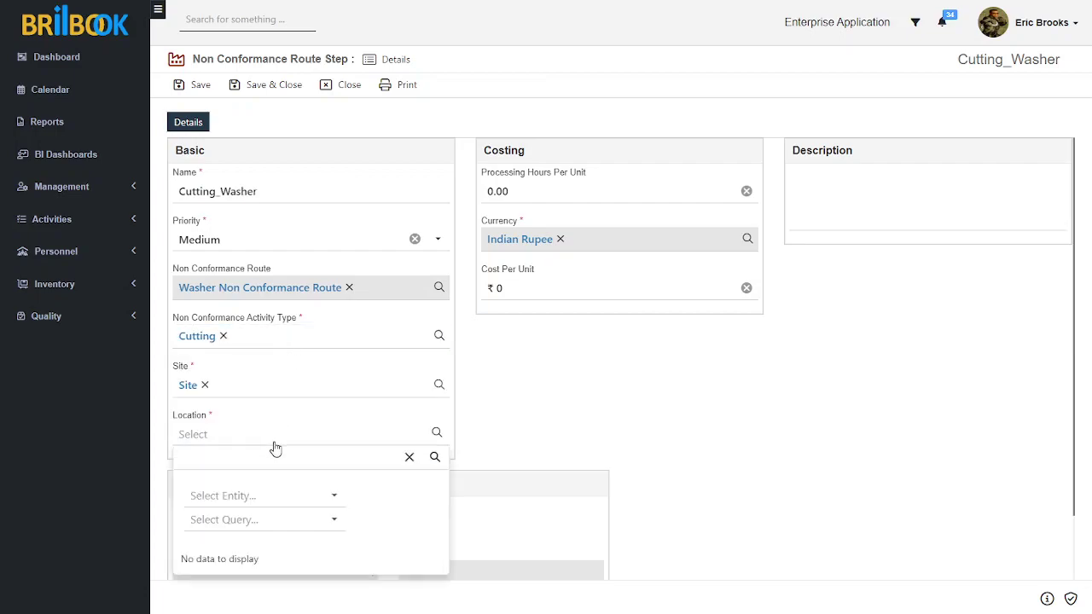
{"action": "left_click", "coordinate": [288, 499]}
{"action": "left_click", "coordinate": [264, 522]}
{"action": "left_click", "coordinate": [239, 346]}
{"action": "left_click", "coordinate": [497, 370]}
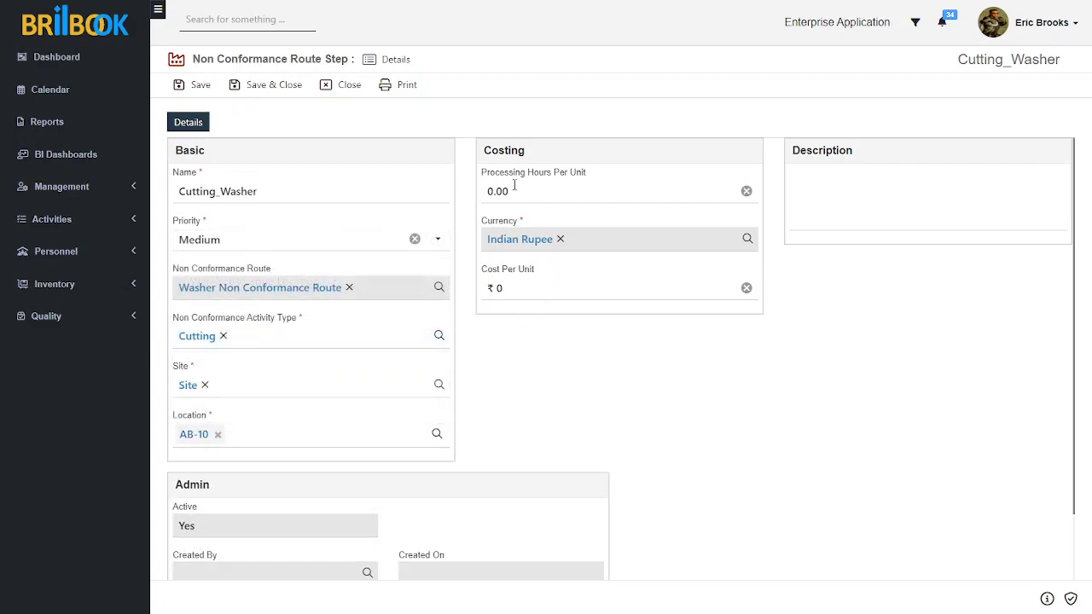
- Set the route step's processing hours per unit to 1.00 and cost per unit to ₹100, and save it
{"action": "left_click_drag", "start_coordinate": [521, 187], "coordinate": [484, 193]}
{"action": "type", "text": "1"}
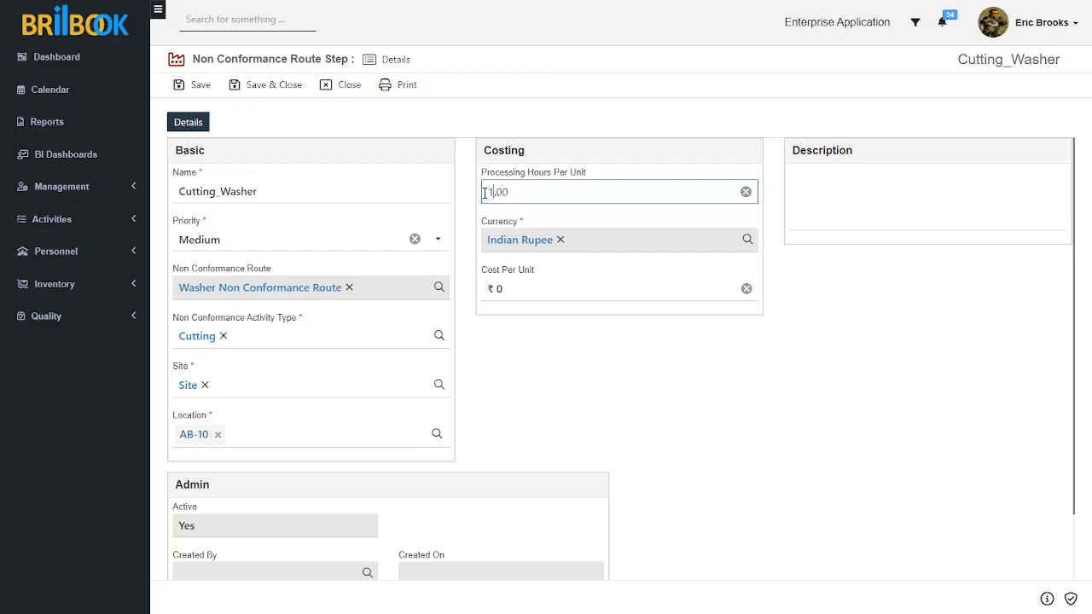
{"action": "left_click", "coordinate": [500, 290]}
{"action": "type", "text": "10"}
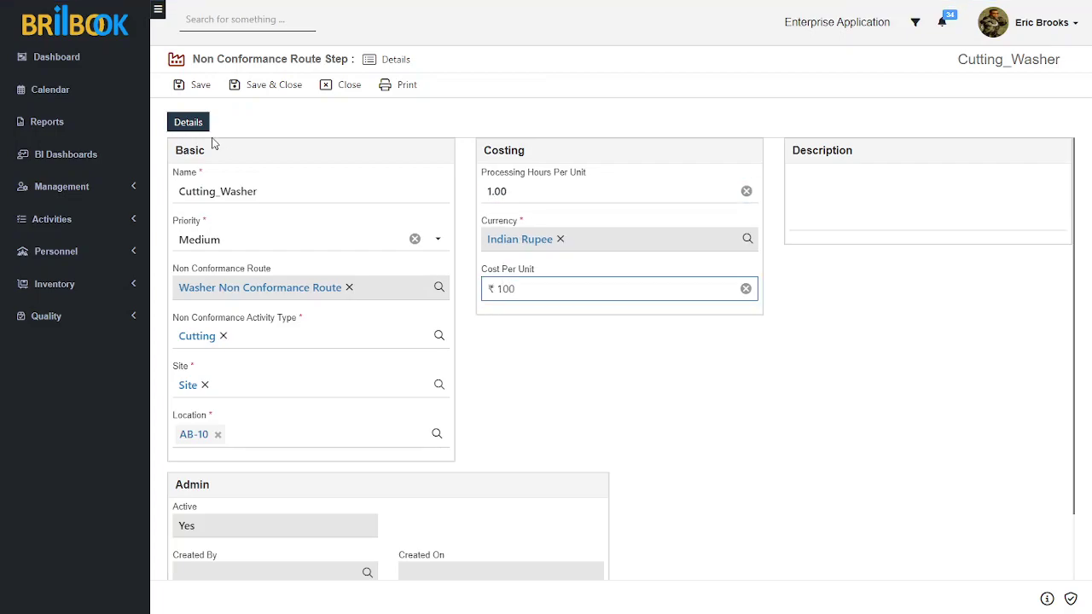
{"action": "left_click", "coordinate": [198, 89]}
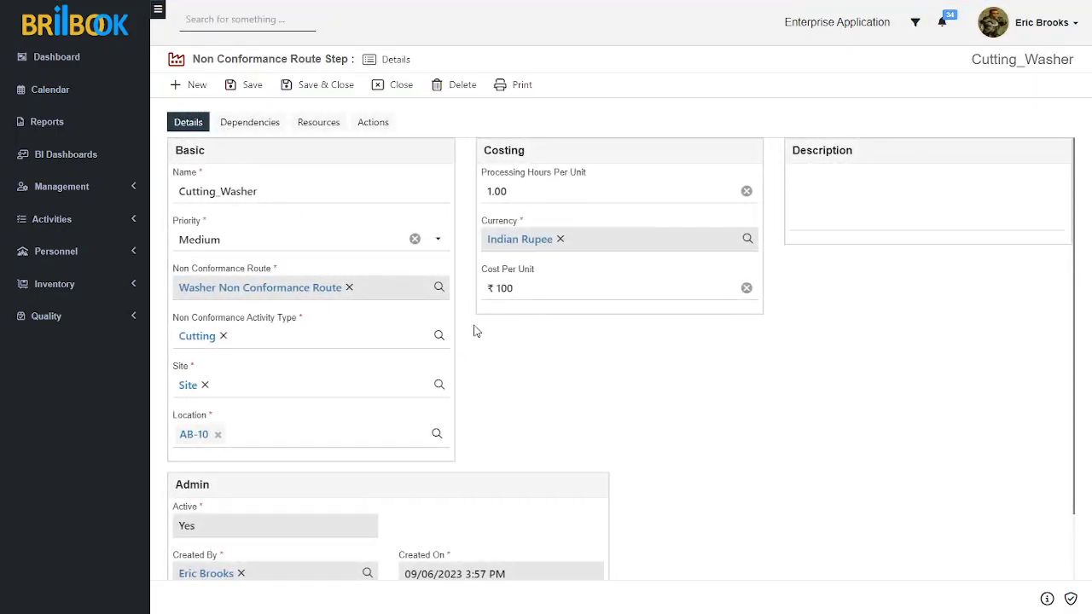
- Add a dependency to the Cutting_Washer route step using the full form and name it Cutting_Dependencies
{"action": "left_click", "coordinate": [247, 126]}
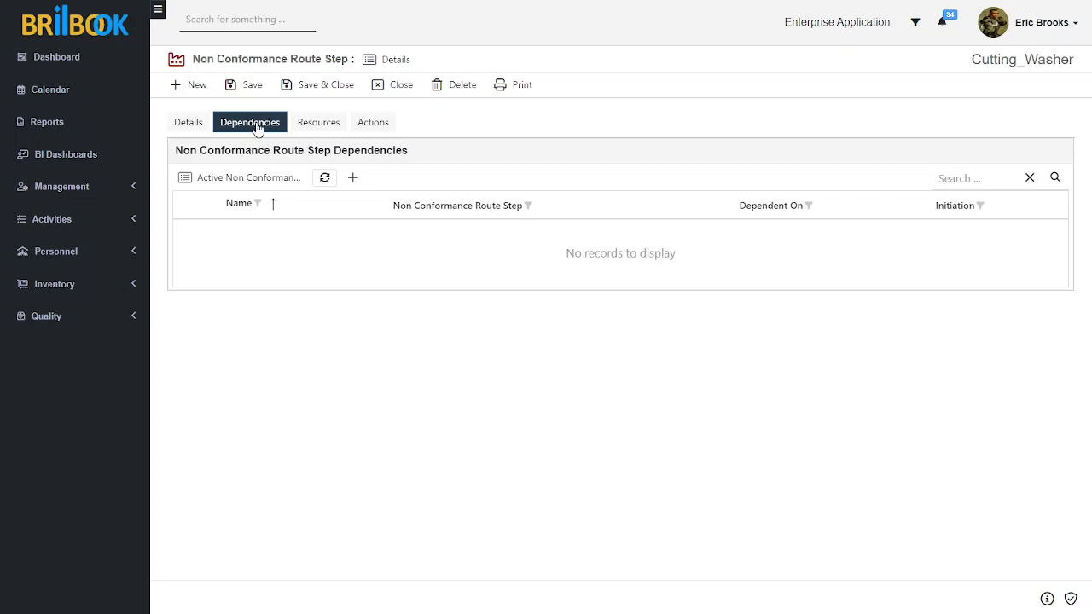
{"action": "left_click", "coordinate": [353, 179]}
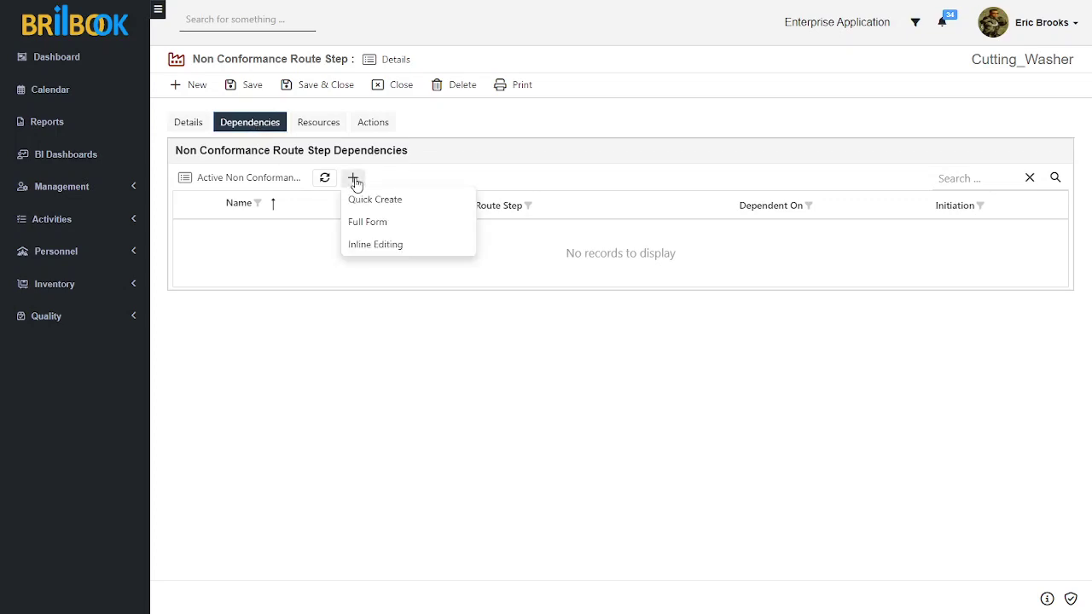
{"action": "left_click", "coordinate": [363, 223]}
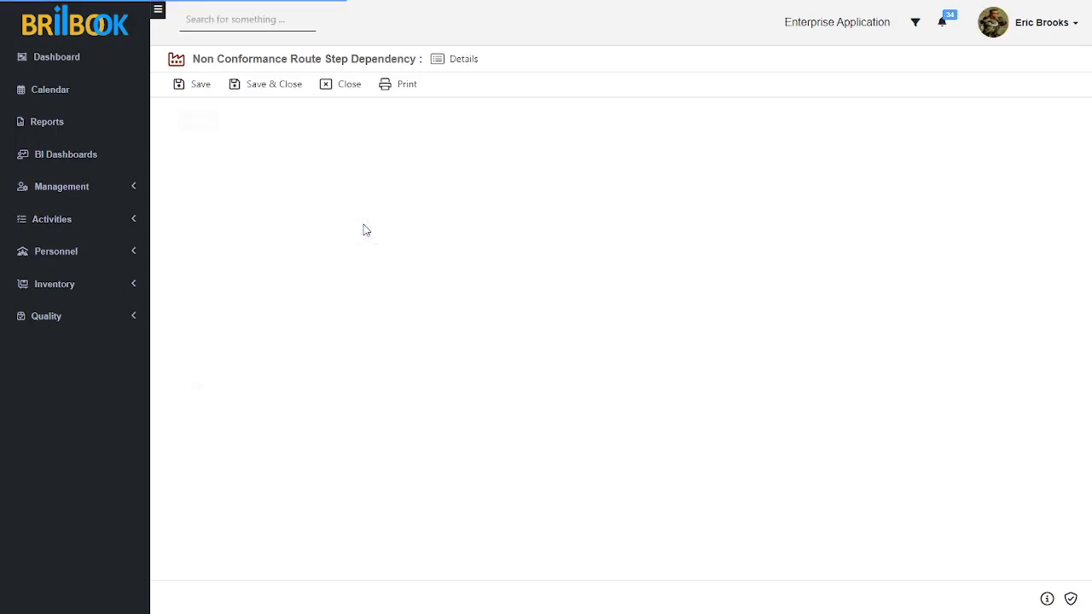
{"action": "left_click", "coordinate": [272, 193]}
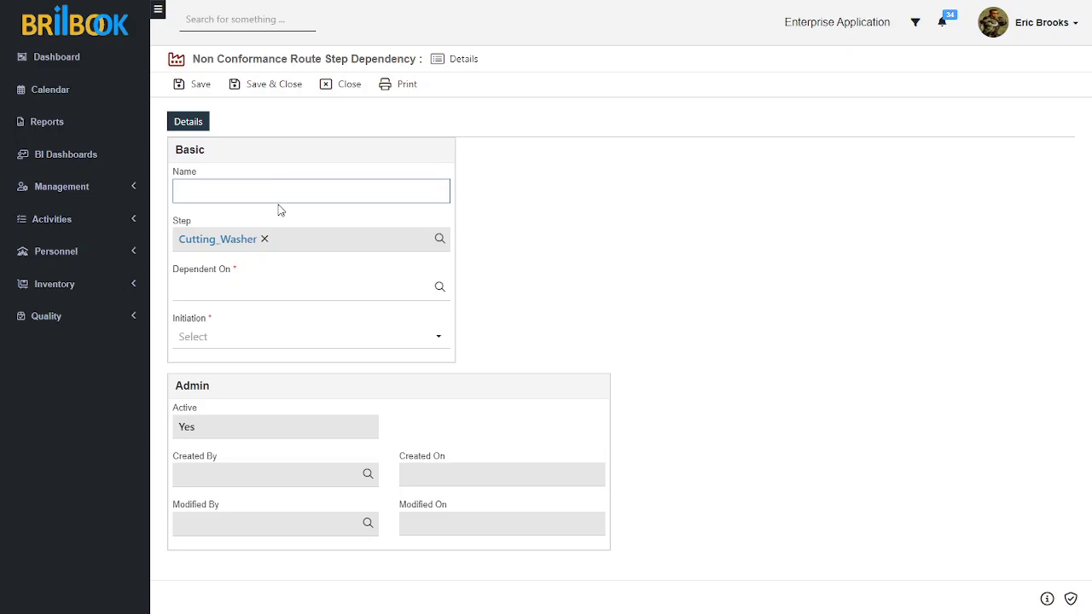
{"action": "type", "text": "Cu"}
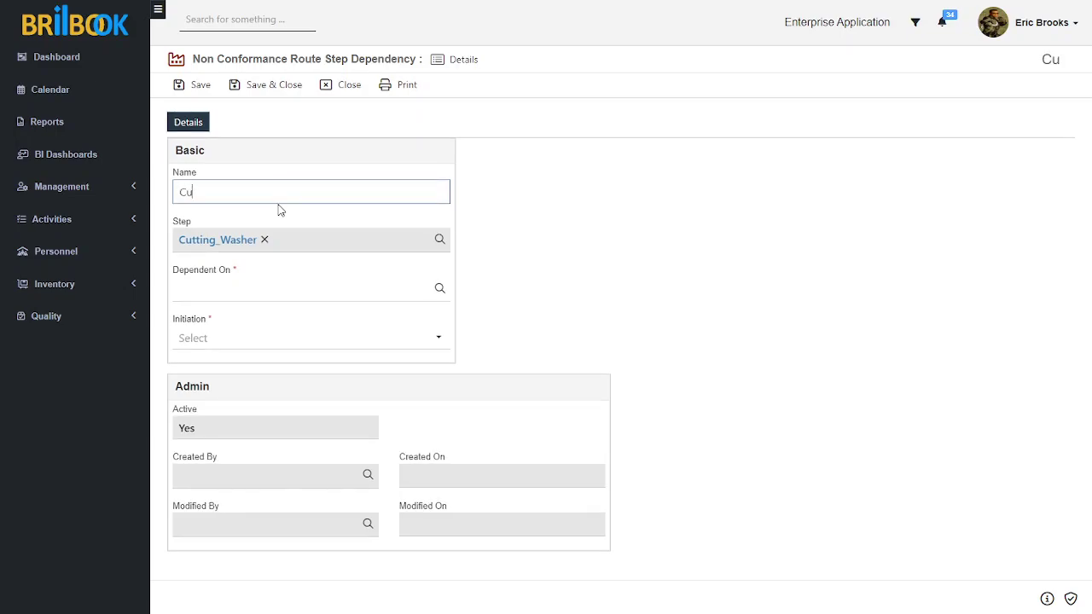
{"action": "type", "text": "tting_Depe"}
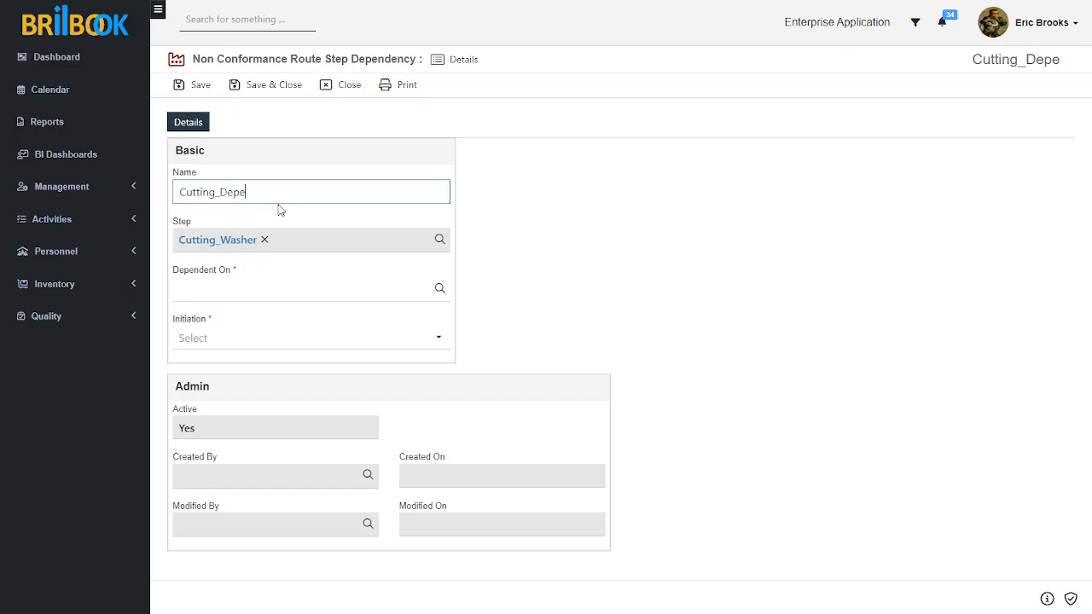
{"action": "type", "text": "ndencies"}
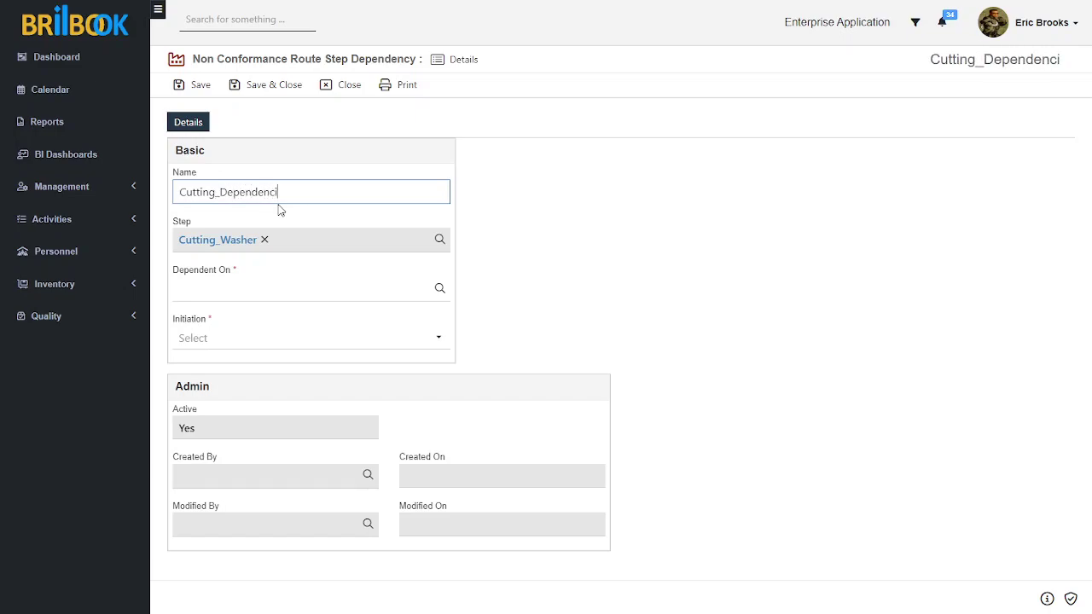
{"action": "key", "text": "BackSpace"}
{"action": "type", "text": "s"}
- Make the dependency depend on Surface Cleaning with initiation Start Post Parent Starts, save and close it, and show the route step's dependencies
{"action": "left_click", "coordinate": [265, 301]}
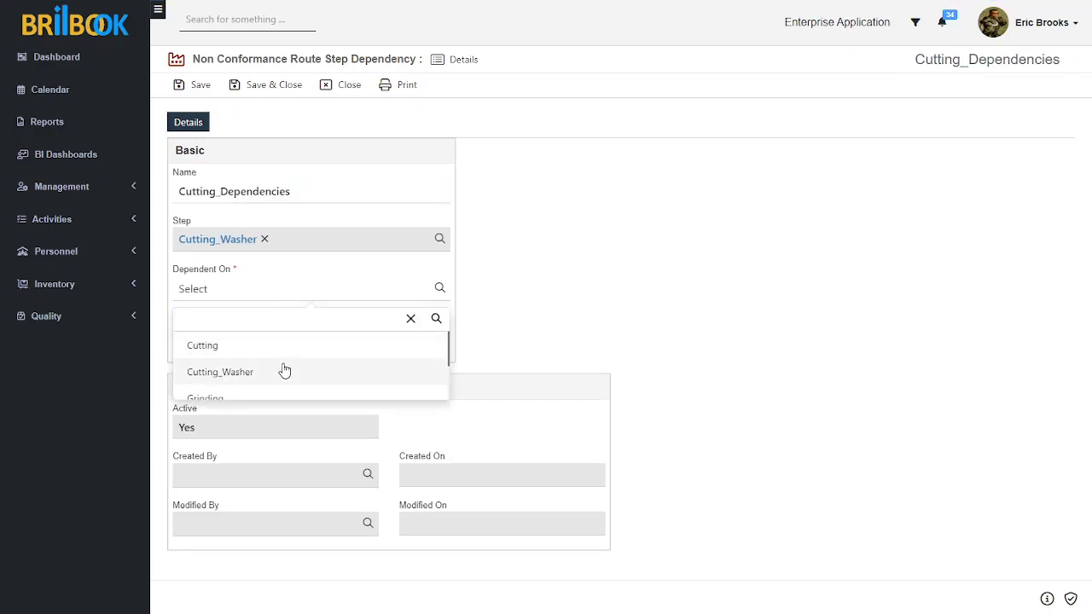
{"action": "scroll", "coordinate": [283, 372], "scroll_direction": "down", "scroll_amount": 2}
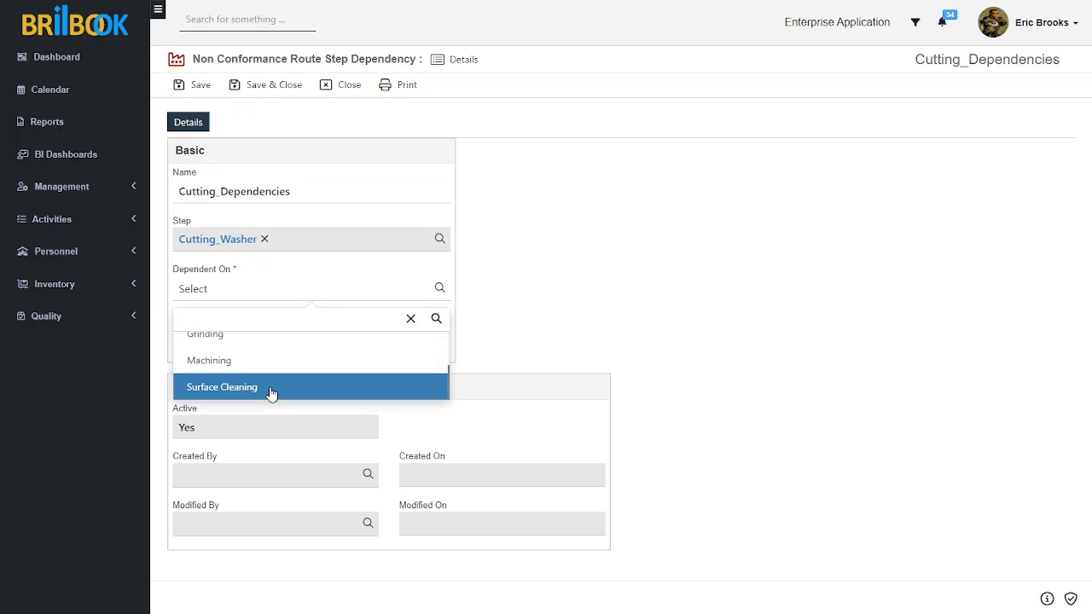
{"action": "left_click", "coordinate": [271, 391]}
{"action": "left_click", "coordinate": [273, 339]}
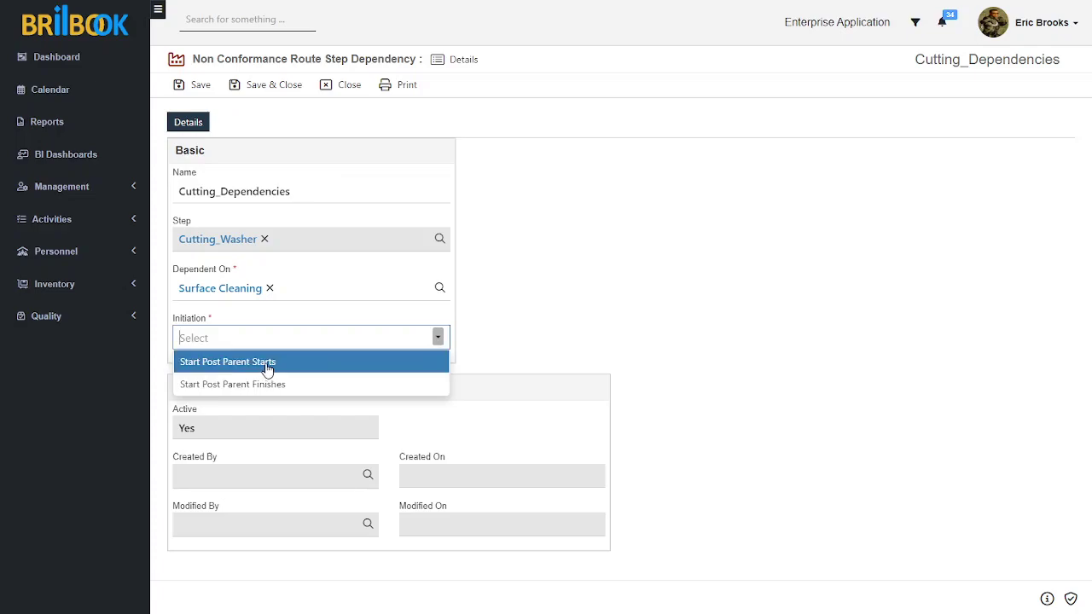
{"action": "left_click", "coordinate": [266, 370]}
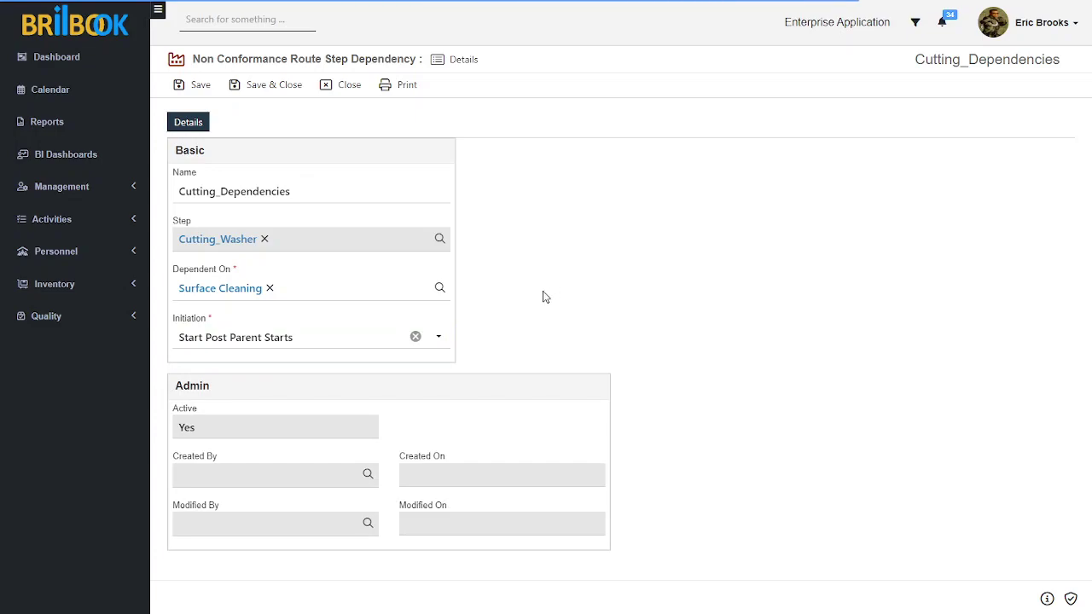
{"action": "left_click", "coordinate": [269, 92]}
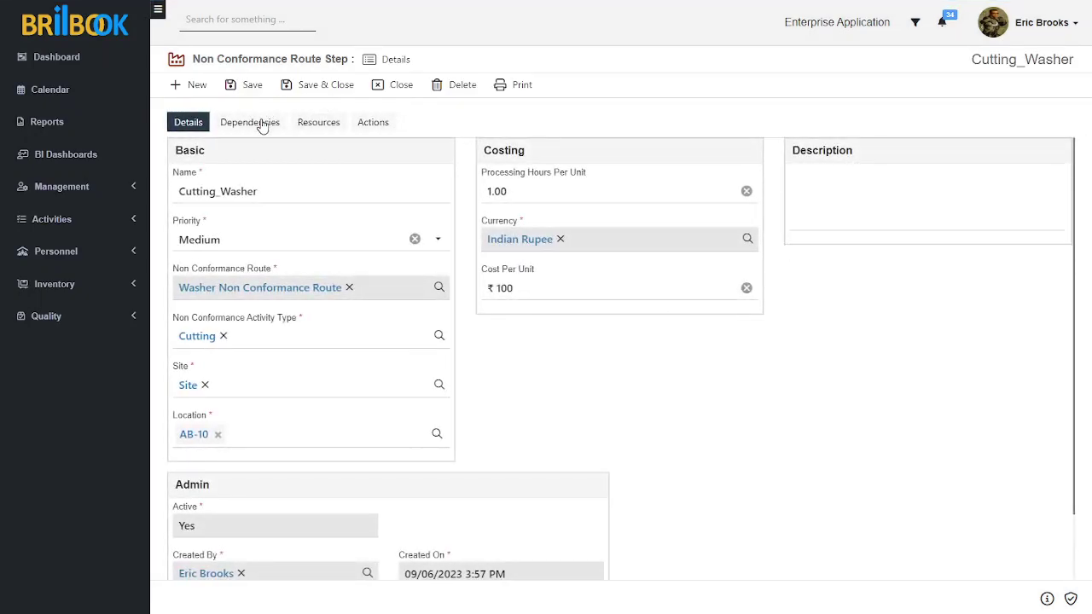
{"action": "left_click", "coordinate": [263, 122]}
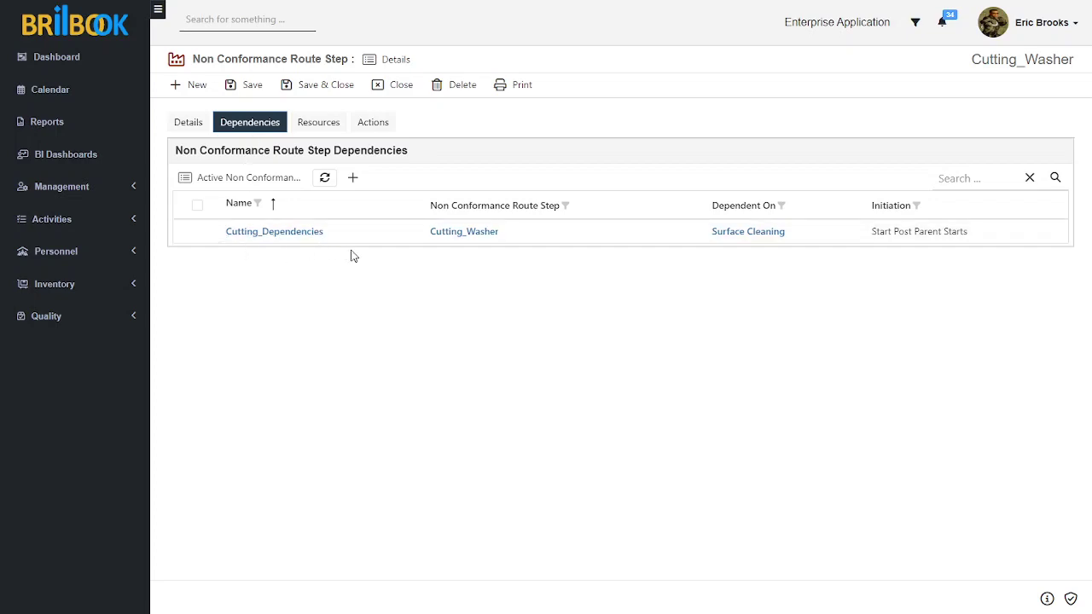
- Add a resource requirement named Cutting Machine to the Cutting_Washer route step and set its site to Site
{"action": "left_click", "coordinate": [327, 128]}
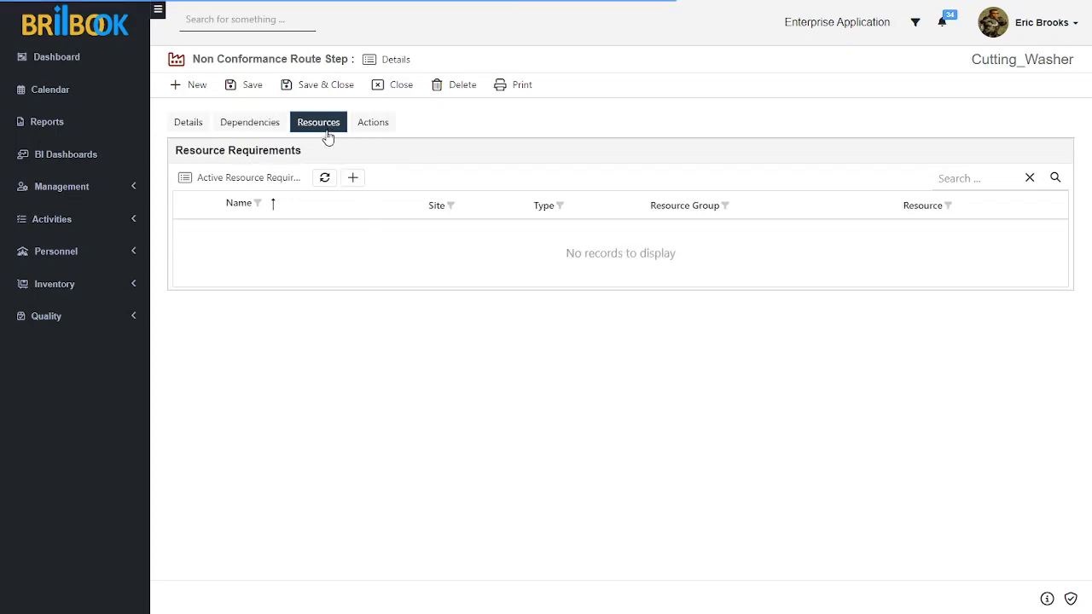
{"action": "left_click", "coordinate": [351, 179]}
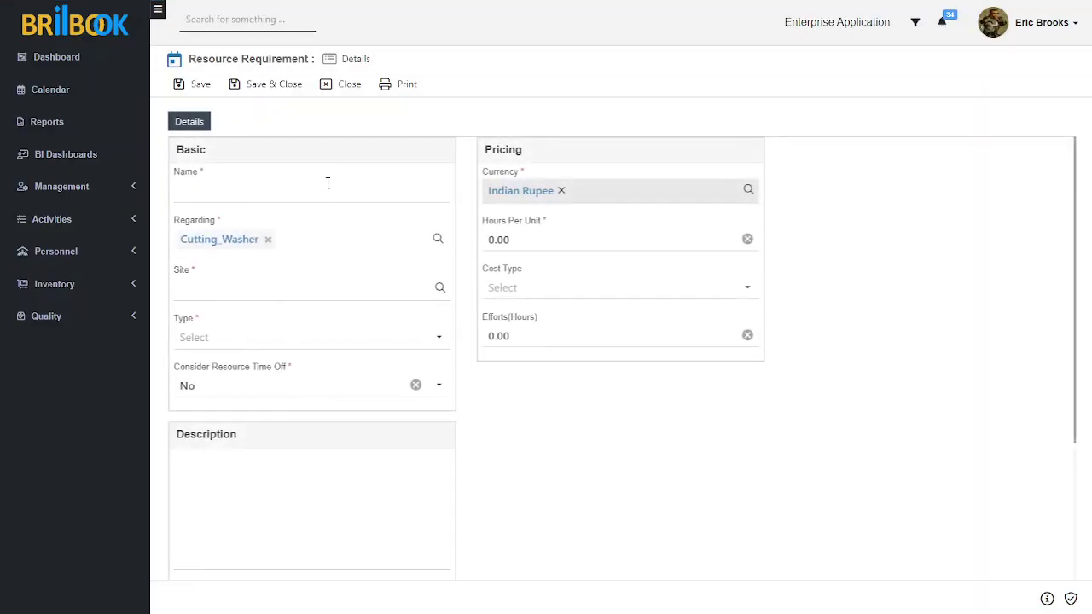
{"action": "left_click", "coordinate": [327, 182]}
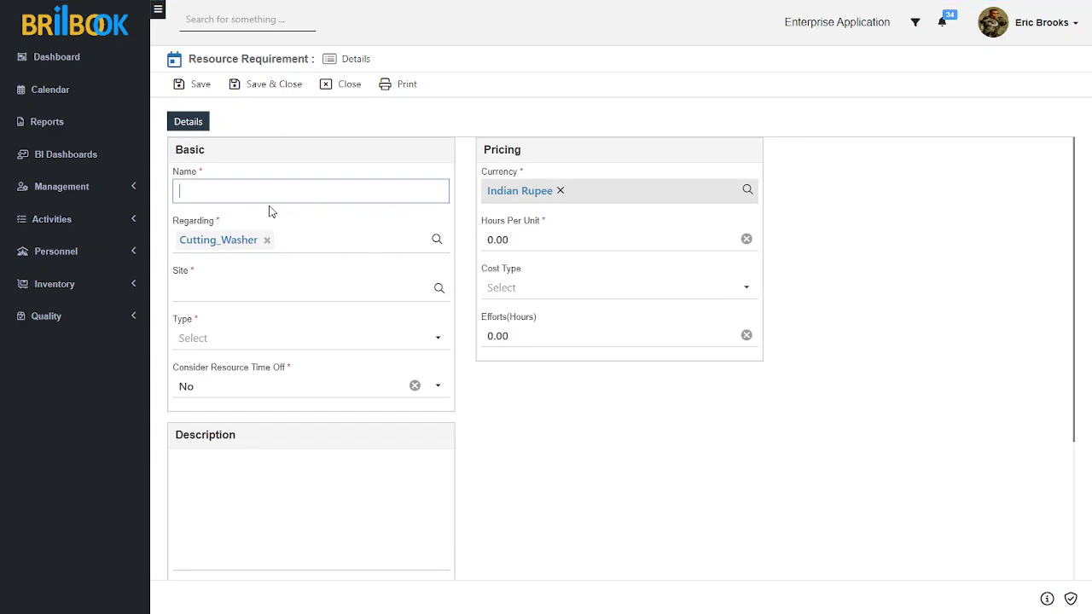
{"action": "type", "text": "Cutting"}
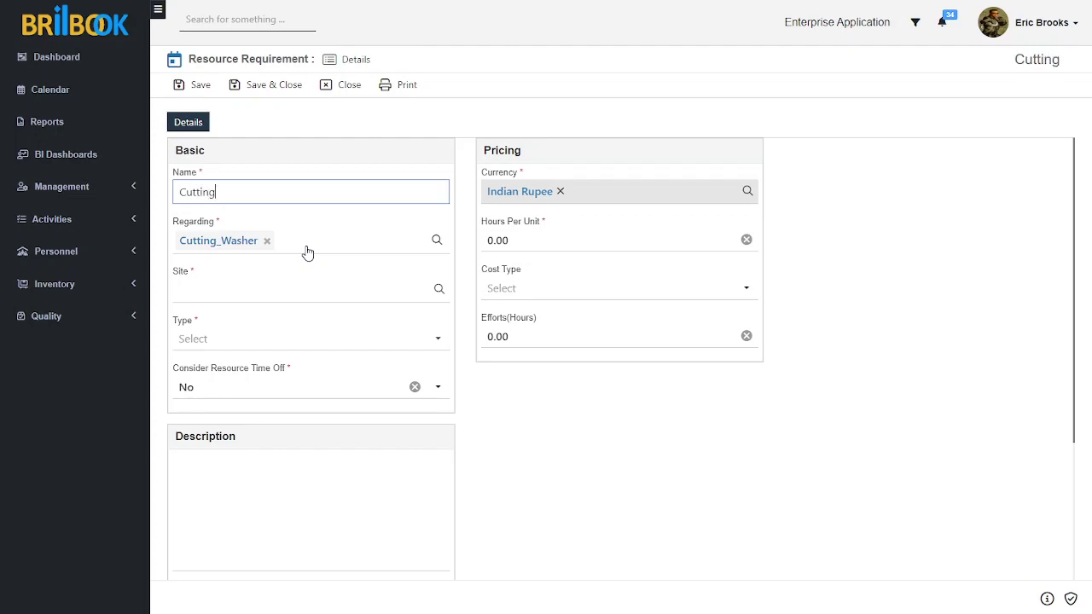
{"action": "type", "text": " Machine"}
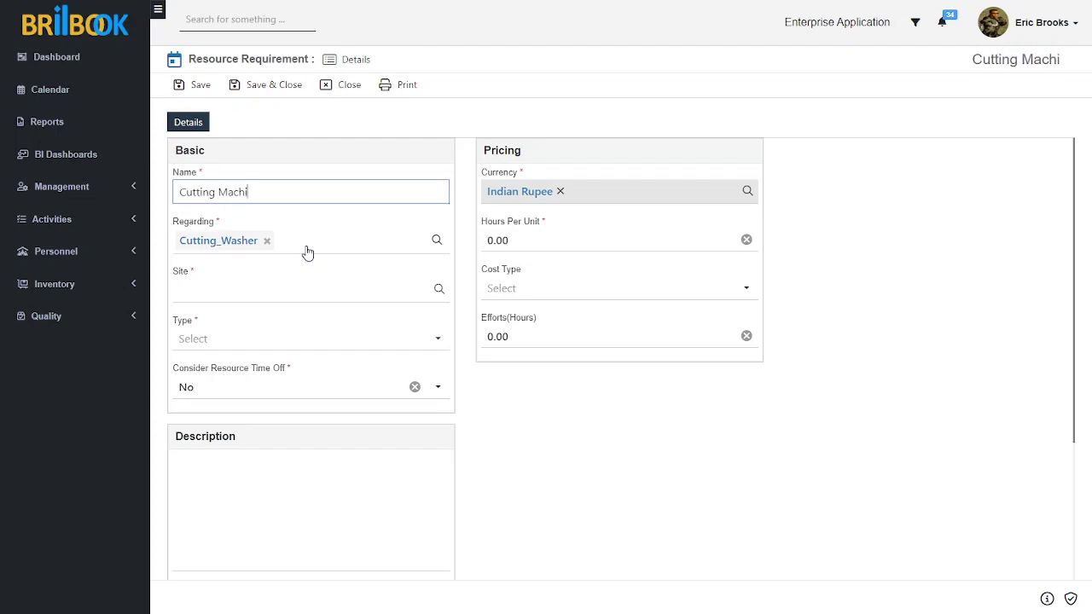
{"action": "left_click", "coordinate": [299, 290]}
{"action": "left_click", "coordinate": [268, 347]}
- Set the resource requirement's type to Resource and select Machine as the resource
{"action": "left_click", "coordinate": [263, 345]}
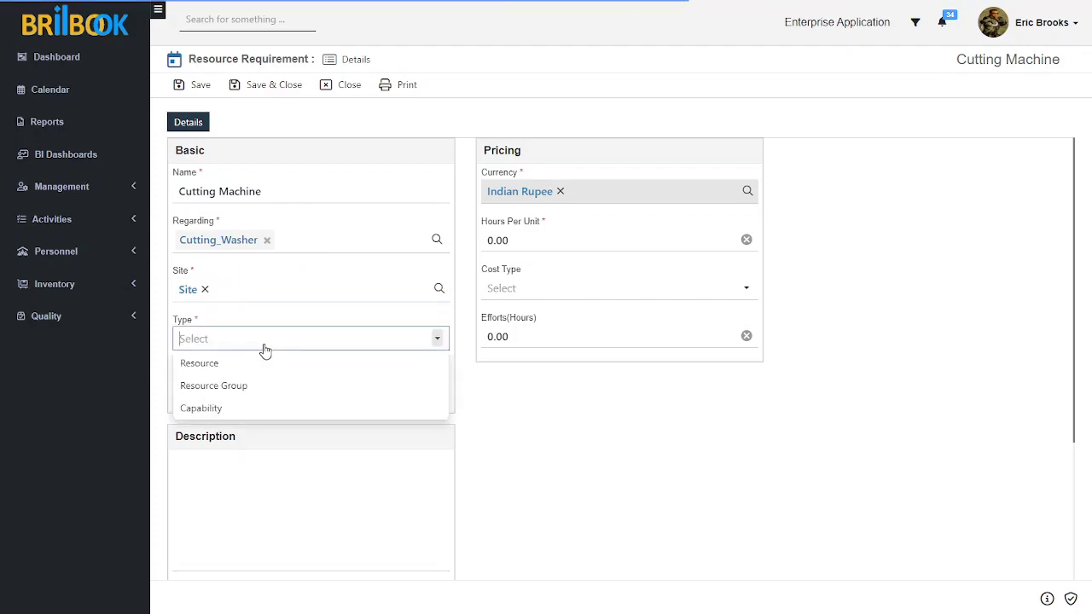
{"action": "left_click", "coordinate": [261, 368]}
{"action": "left_click", "coordinate": [265, 390]}
{"action": "left_click", "coordinate": [252, 468]}
- Price the resource requirement at 1.00 hours per unit with cost type Per Unit and cost ₹100, and save it
{"action": "left_click", "coordinate": [505, 245]}
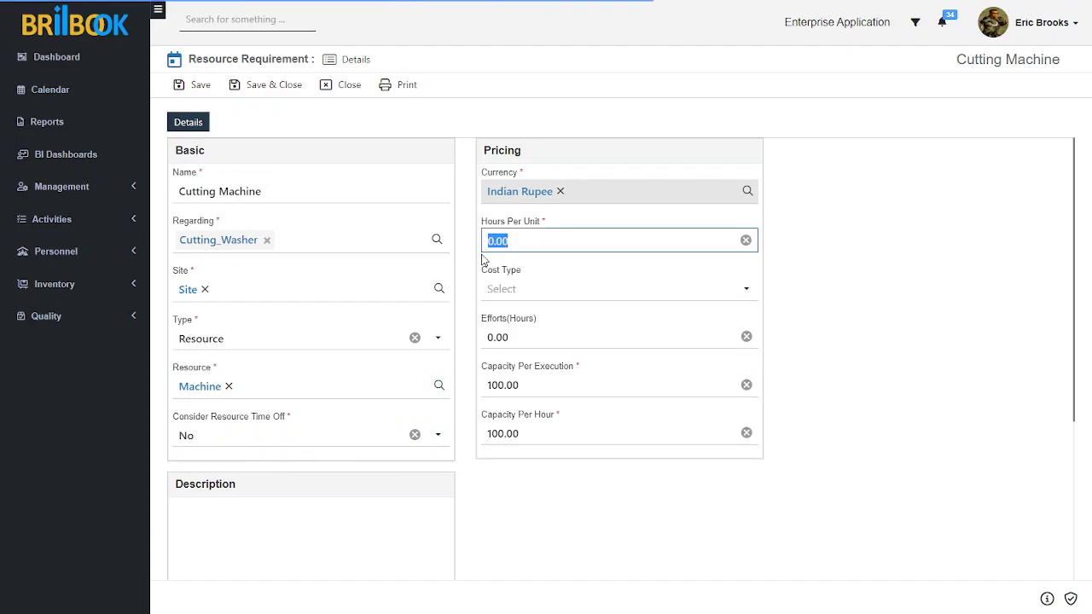
{"action": "type", "text": "1"}
{"action": "left_click", "coordinate": [543, 288]}
{"action": "left_click", "coordinate": [538, 313]}
{"action": "left_click", "coordinate": [500, 338]}
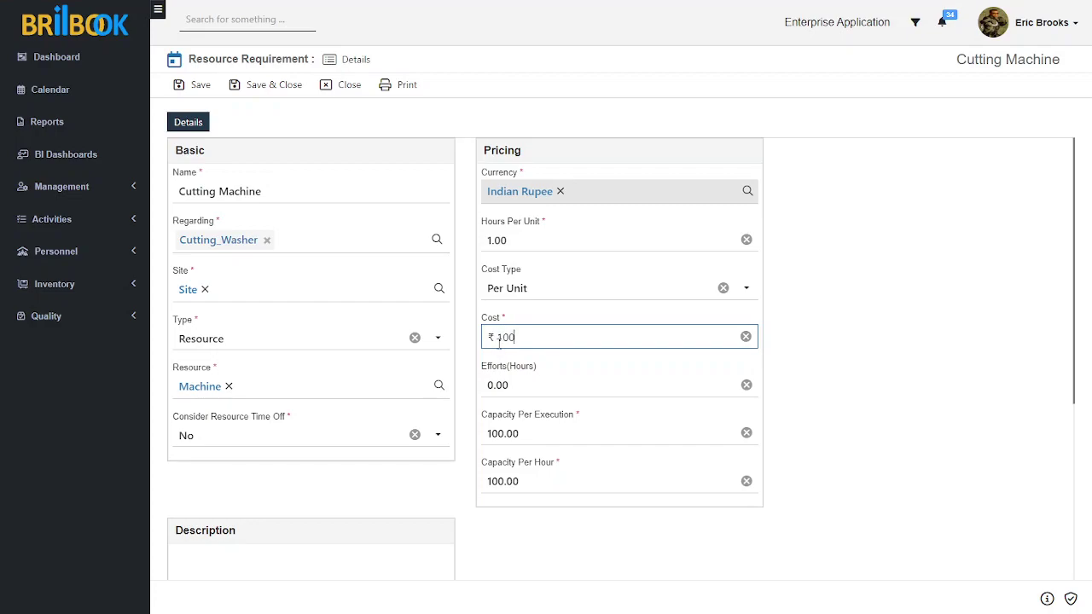
{"action": "left_click", "coordinate": [893, 417]}
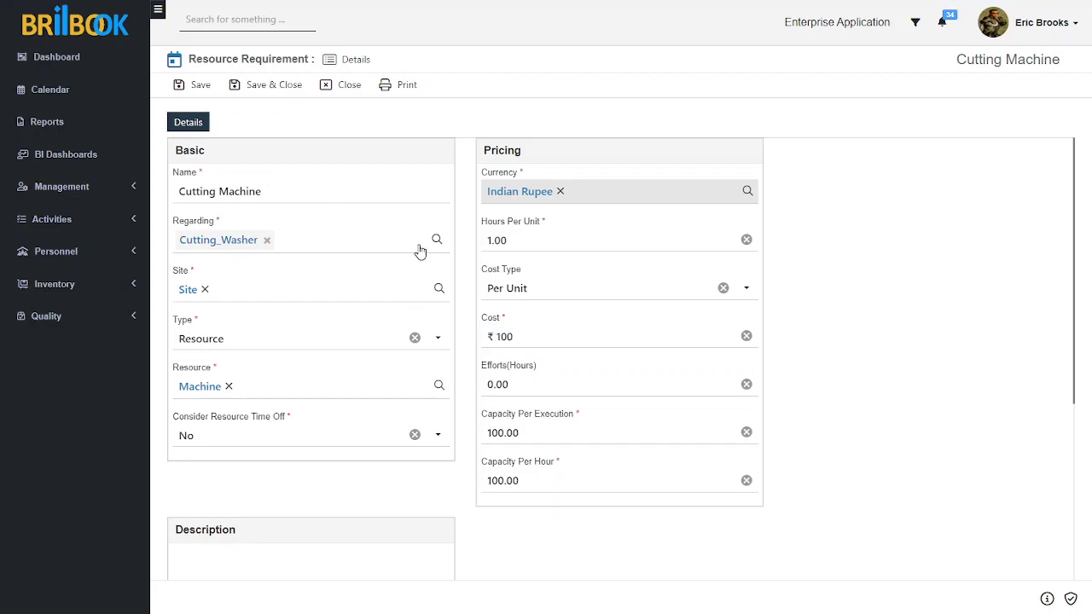
{"action": "left_click", "coordinate": [195, 86]}
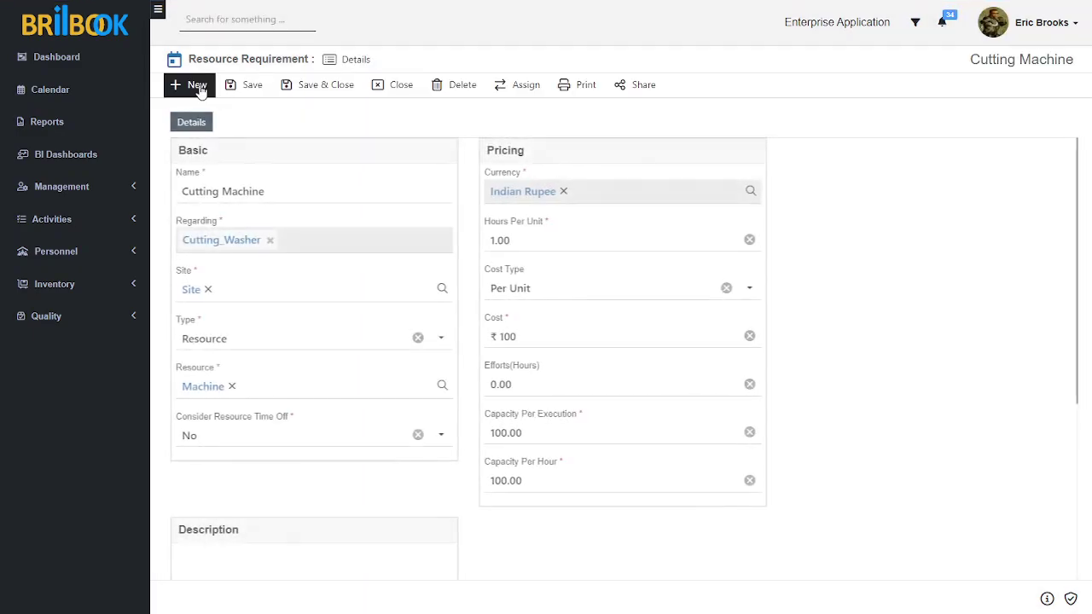
- Return to the Cutting_Washer route step, add an action named Cutting_Washer to it using the full form, and save the action
{"action": "left_click", "coordinate": [208, 244]}
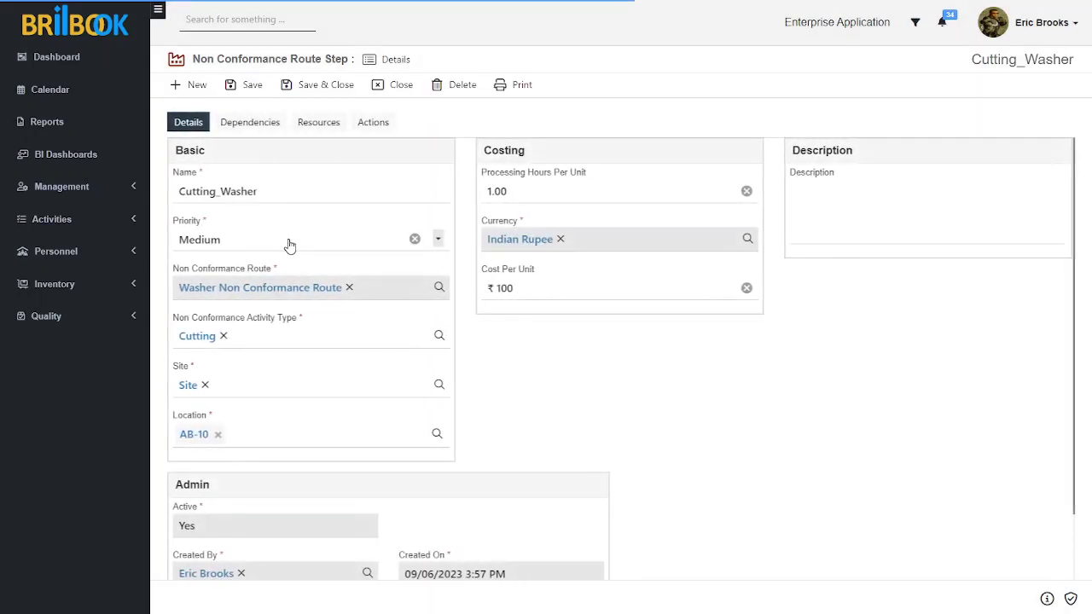
{"action": "left_click", "coordinate": [319, 120]}
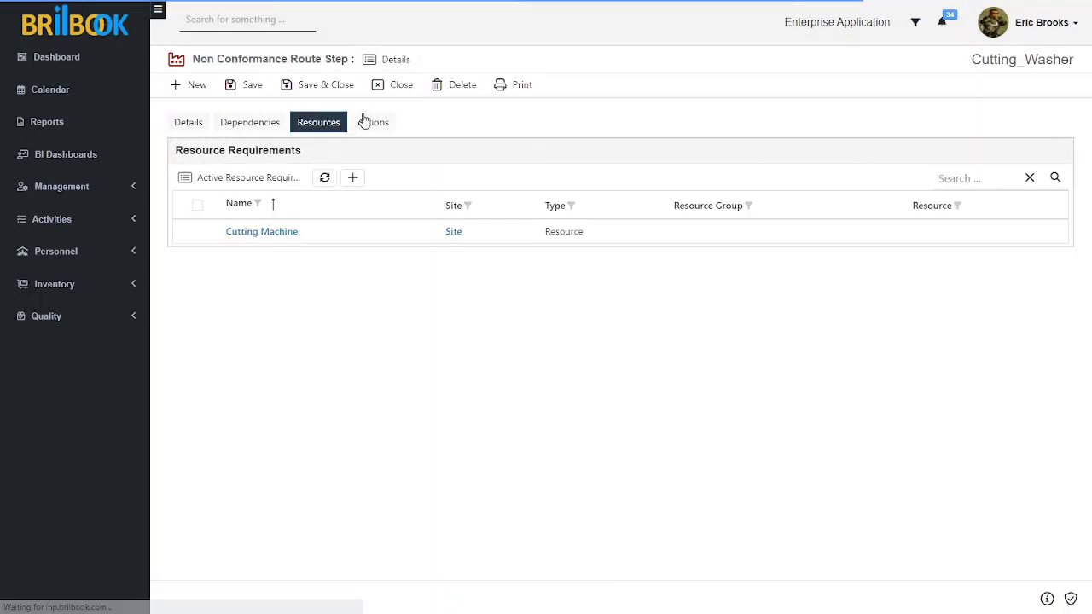
{"action": "left_click", "coordinate": [361, 121]}
{"action": "left_click", "coordinate": [351, 178]}
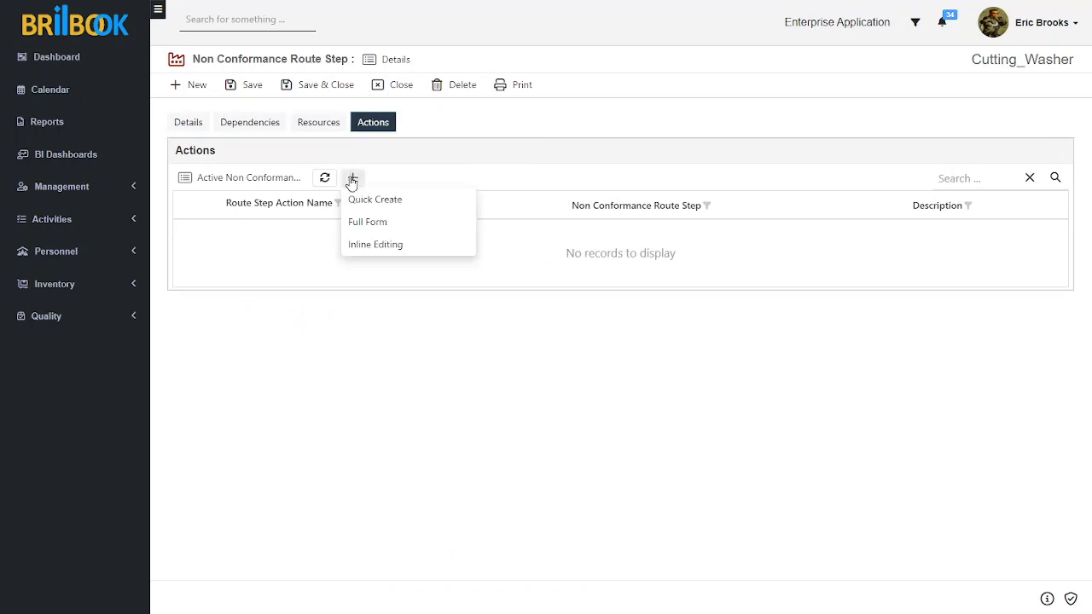
{"action": "left_click", "coordinate": [367, 223]}
{"action": "left_click", "coordinate": [231, 195]}
{"action": "type", "text": "C"}
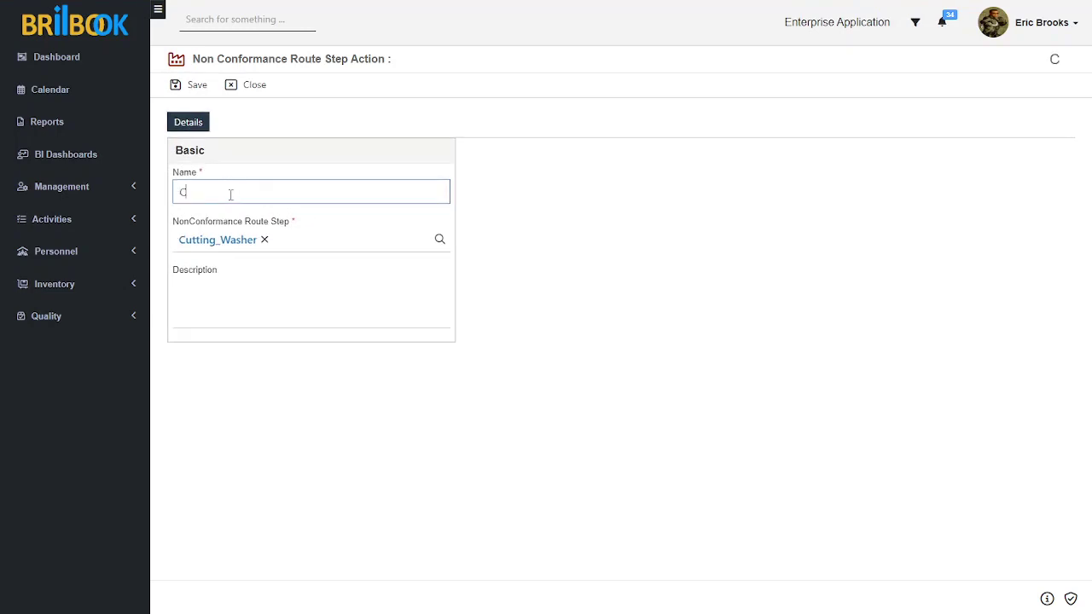
{"action": "type", "text": "utting Washer"}
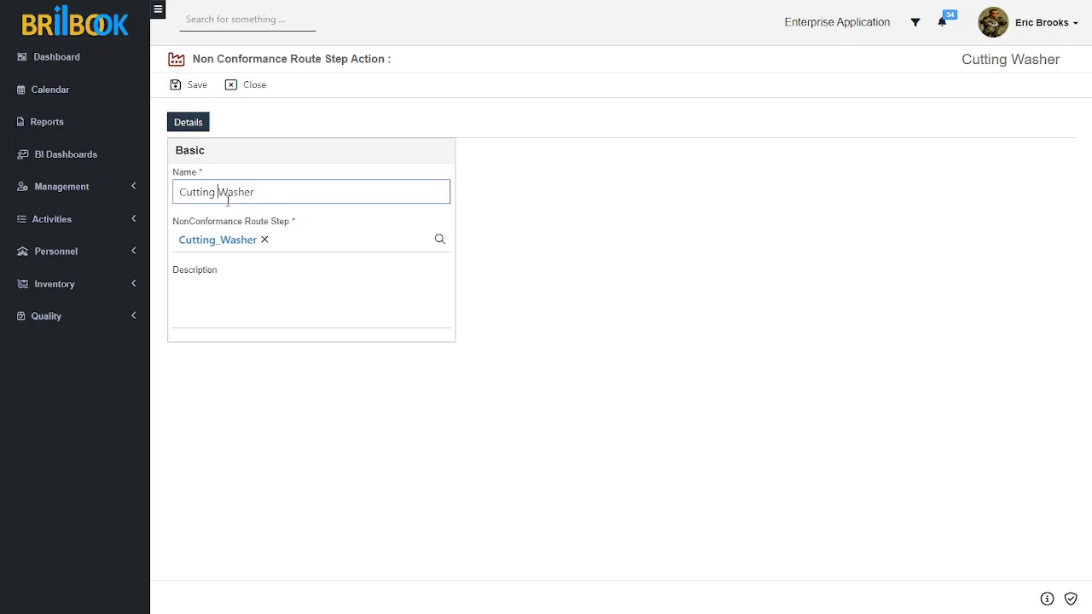
{"action": "key", "text": "ctrl+Left"}
{"action": "key", "text": "BackSpace"}
{"action": "type", "text": "_"}
{"action": "left_click", "coordinate": [199, 91]}
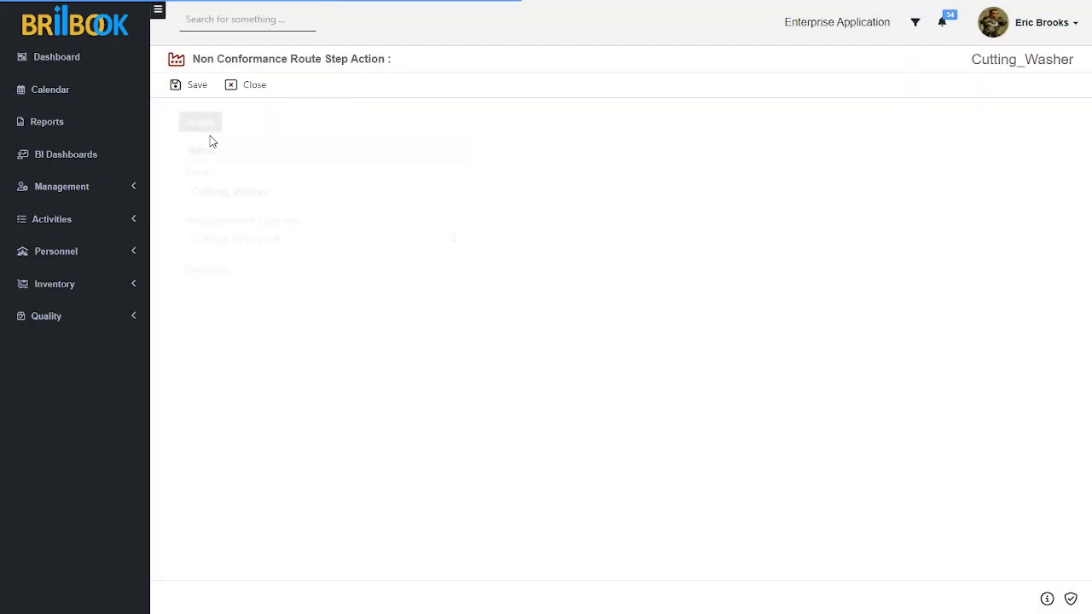
- Review the dependencies of the Cutting_Washer route step and go back to its Washer Non Conformance Route
{"action": "left_click", "coordinate": [211, 241]}
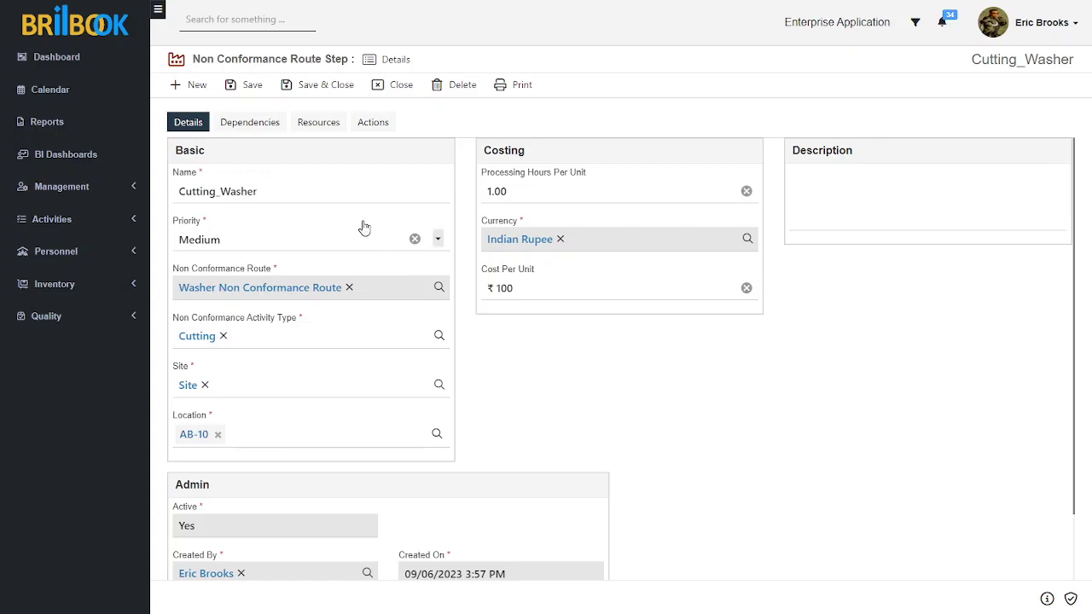
{"action": "left_click", "coordinate": [253, 129]}
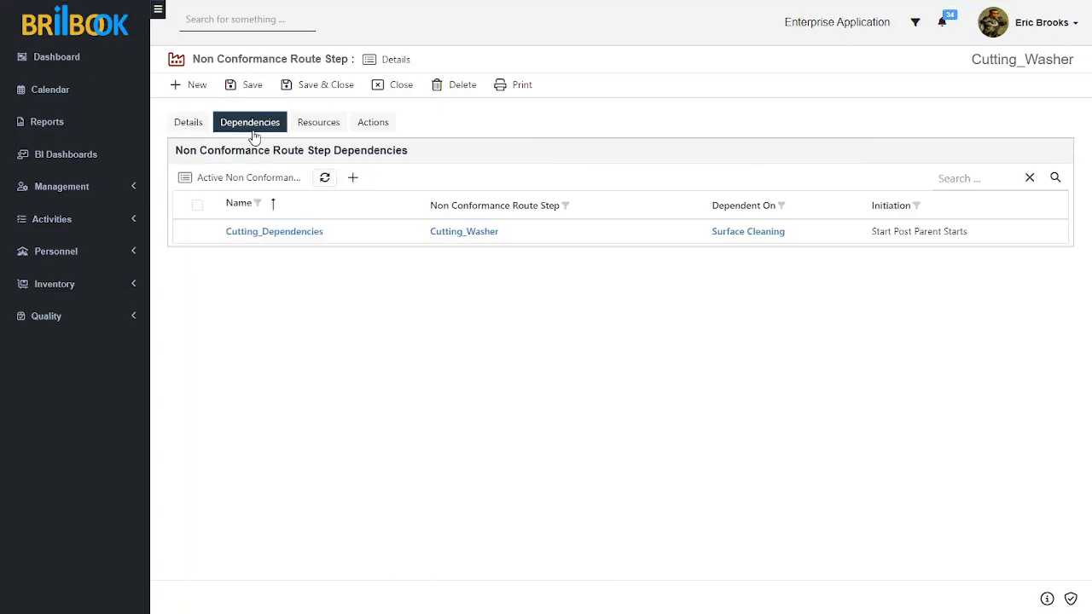
{"action": "left_click", "coordinate": [203, 128]}
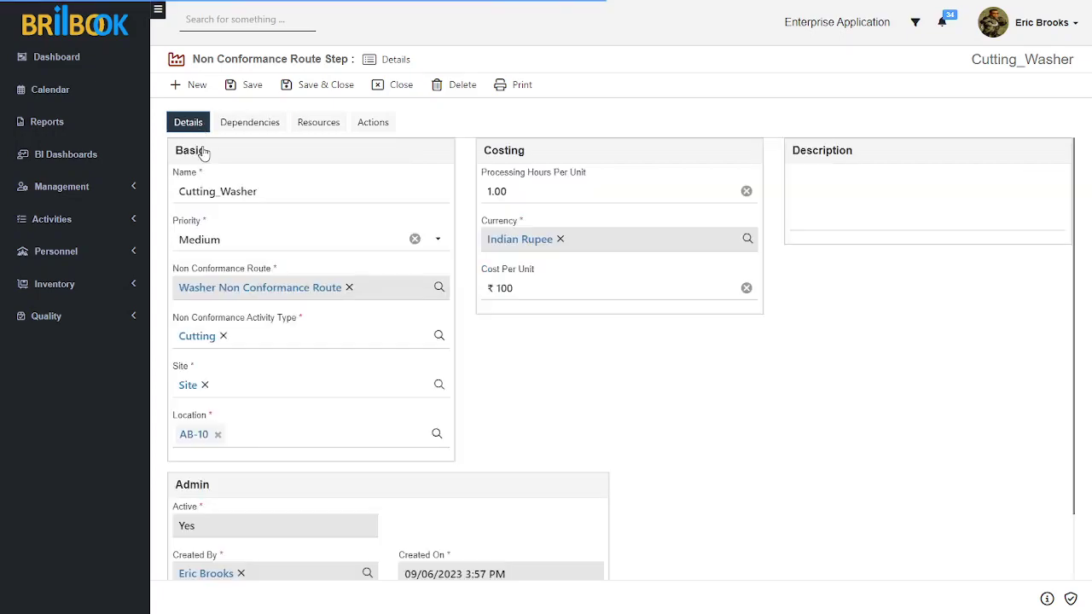
{"action": "left_click", "coordinate": [254, 289]}
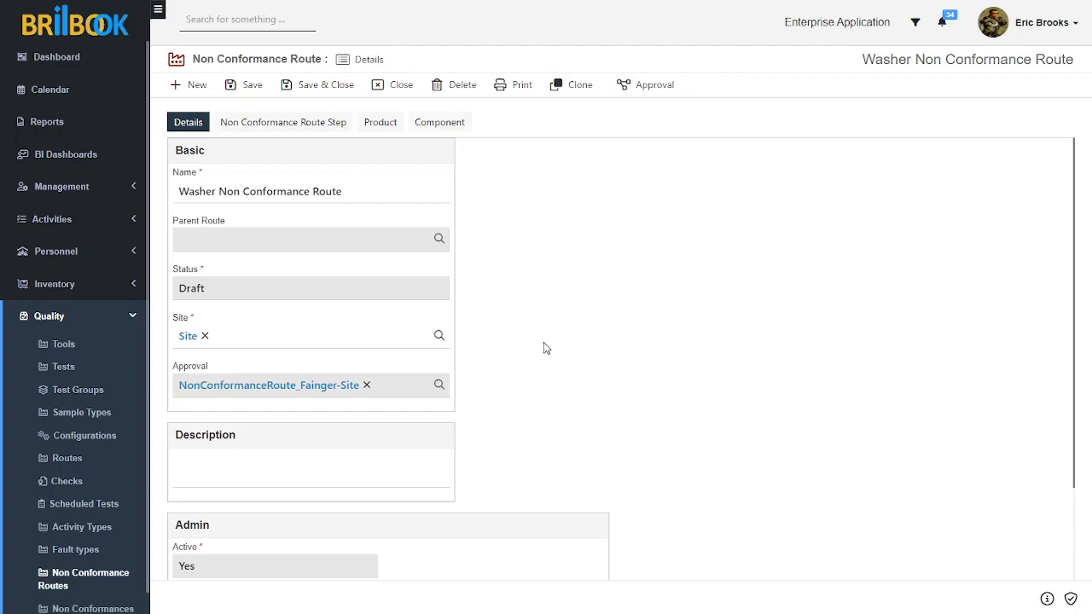
- Search the products for Washer and link C-Washer, Conical Washer, Dome Spring Washer and External Tooth Lock Washer to the route
{"action": "left_click", "coordinate": [378, 122]}
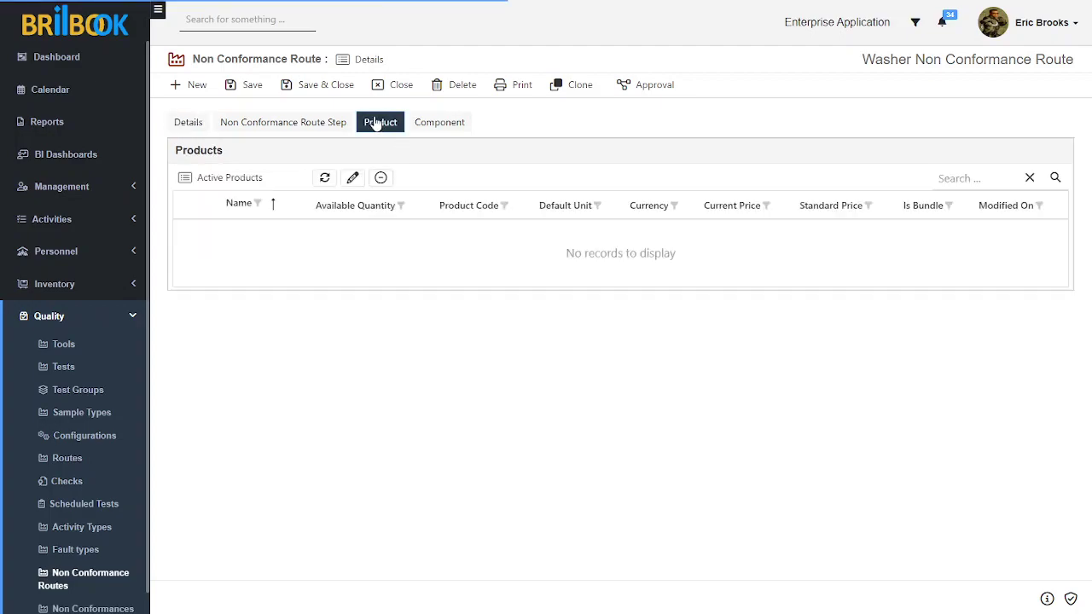
{"action": "left_click", "coordinate": [353, 179]}
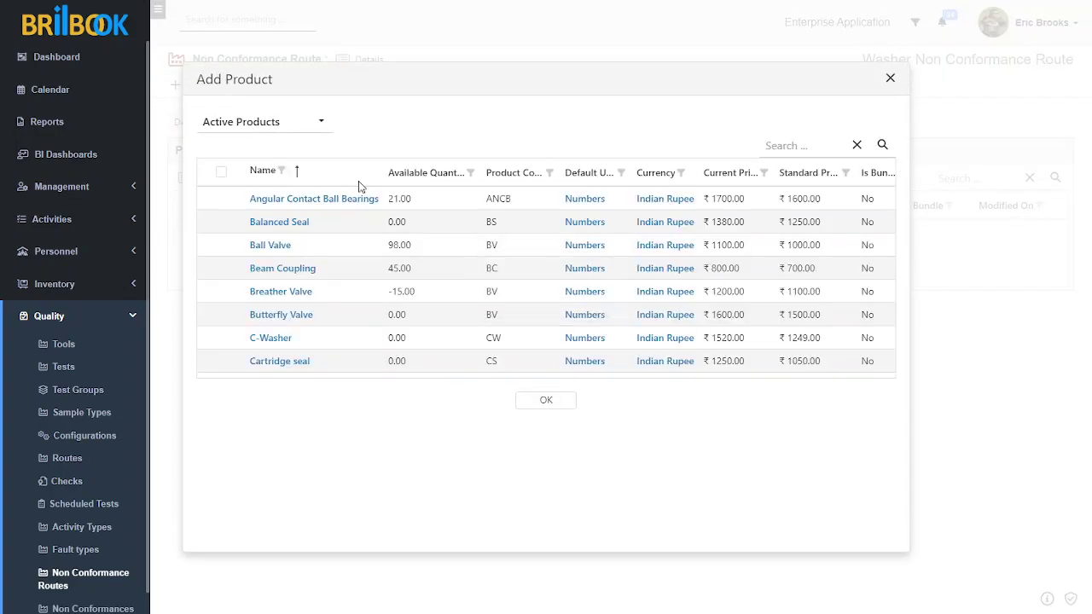
{"action": "left_click", "coordinate": [816, 145]}
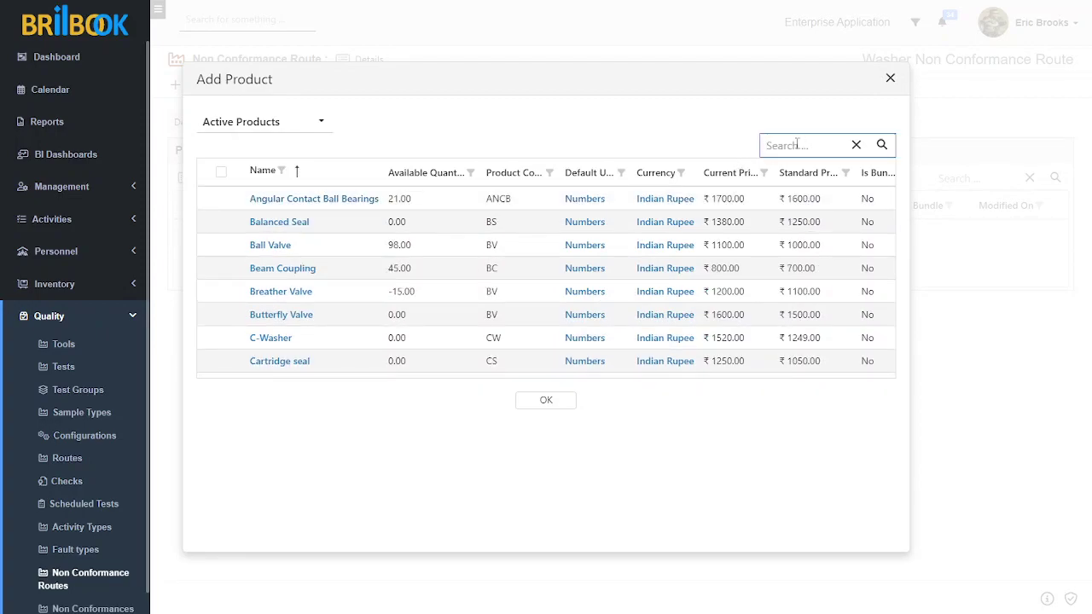
{"action": "type", "text": "Washer"}
{"action": "left_click", "coordinate": [882, 145]}
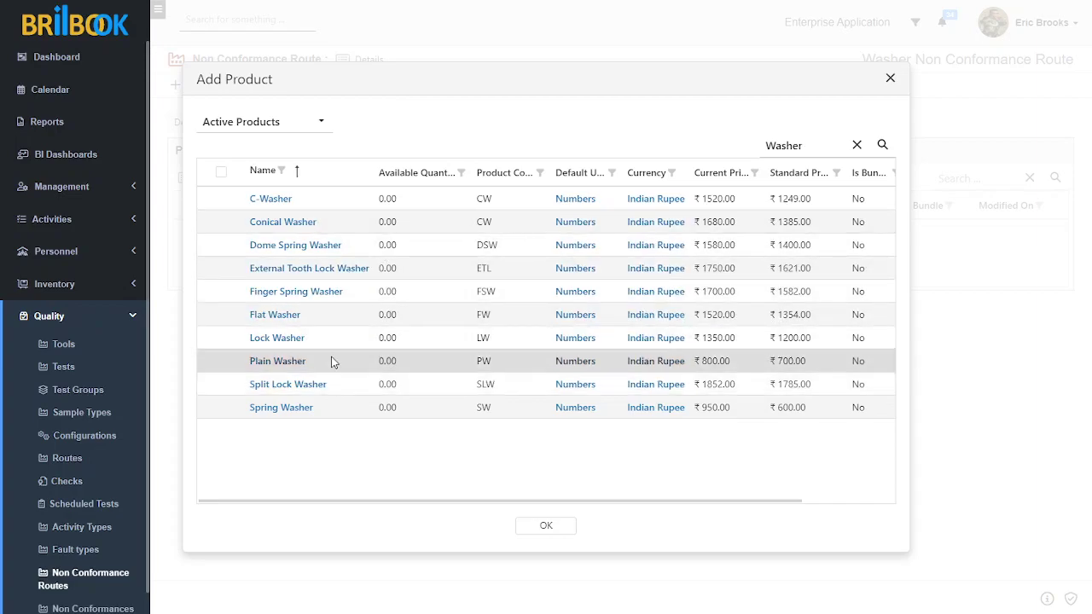
{"action": "left_click", "coordinate": [221, 200]}
{"action": "left_click", "coordinate": [221, 223]}
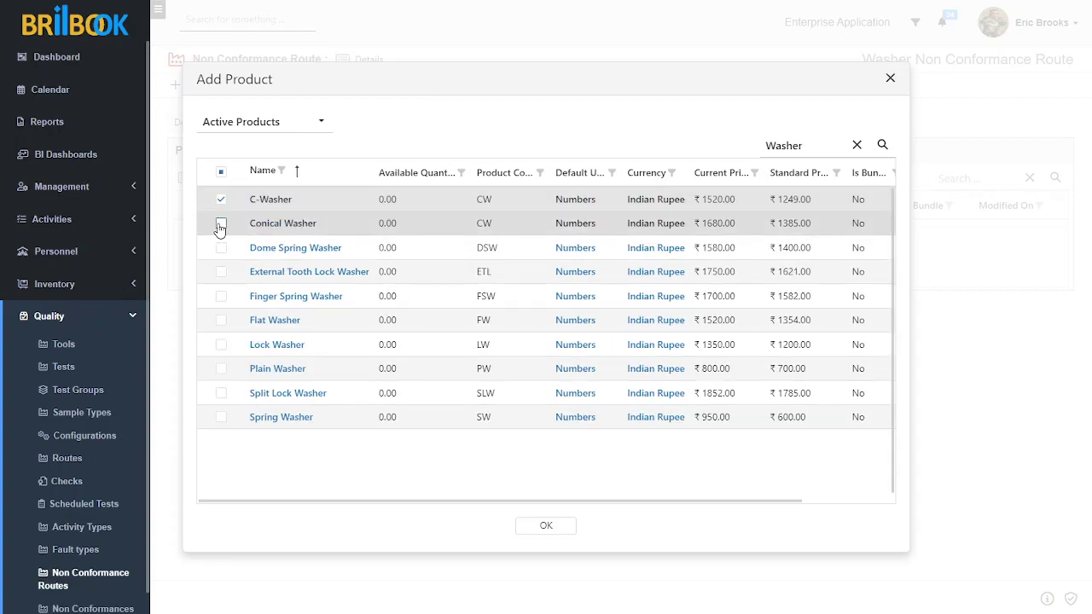
{"action": "left_click", "coordinate": [221, 248]}
{"action": "left_click", "coordinate": [221, 271]}
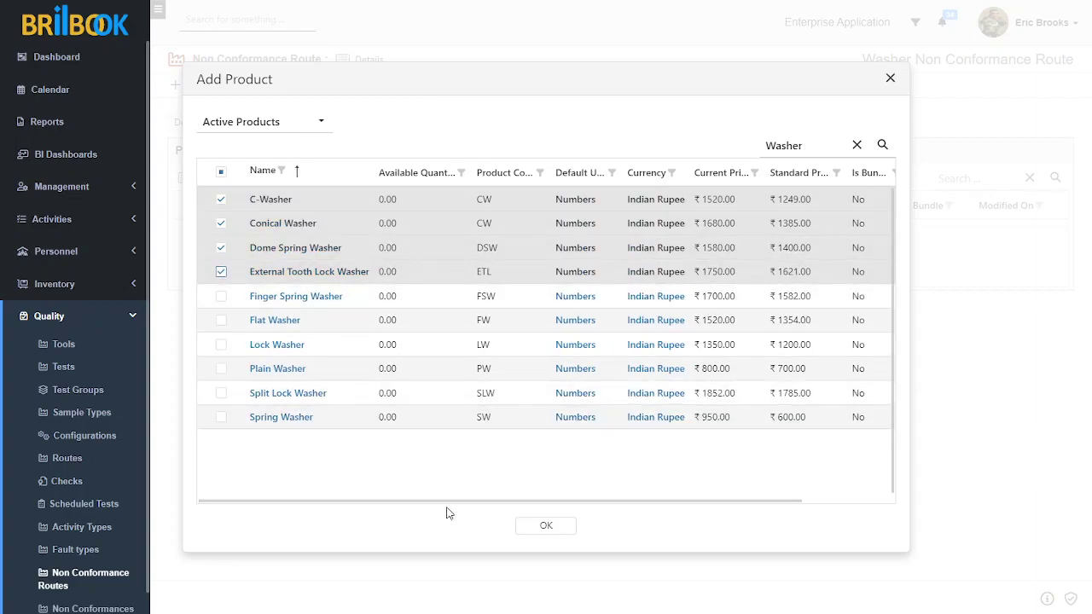
{"action": "left_click", "coordinate": [550, 528]}
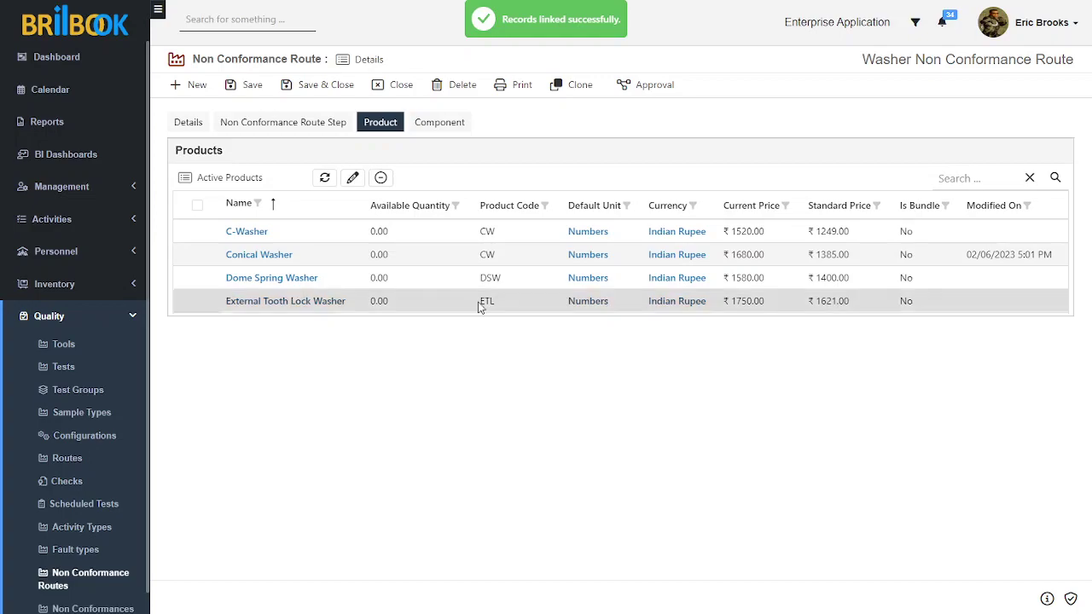
- Link the components Actuator, Body and BODY CF2.1-SC to the Washer Non Conformance Route
{"action": "left_click", "coordinate": [442, 126]}
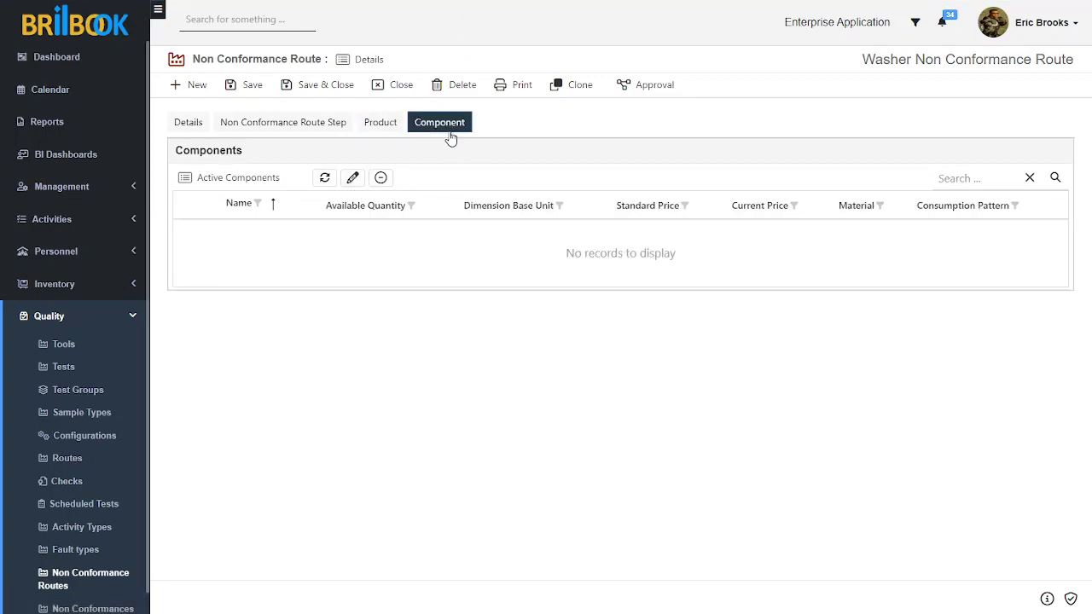
{"action": "left_click", "coordinate": [354, 181]}
{"action": "left_click", "coordinate": [221, 199]}
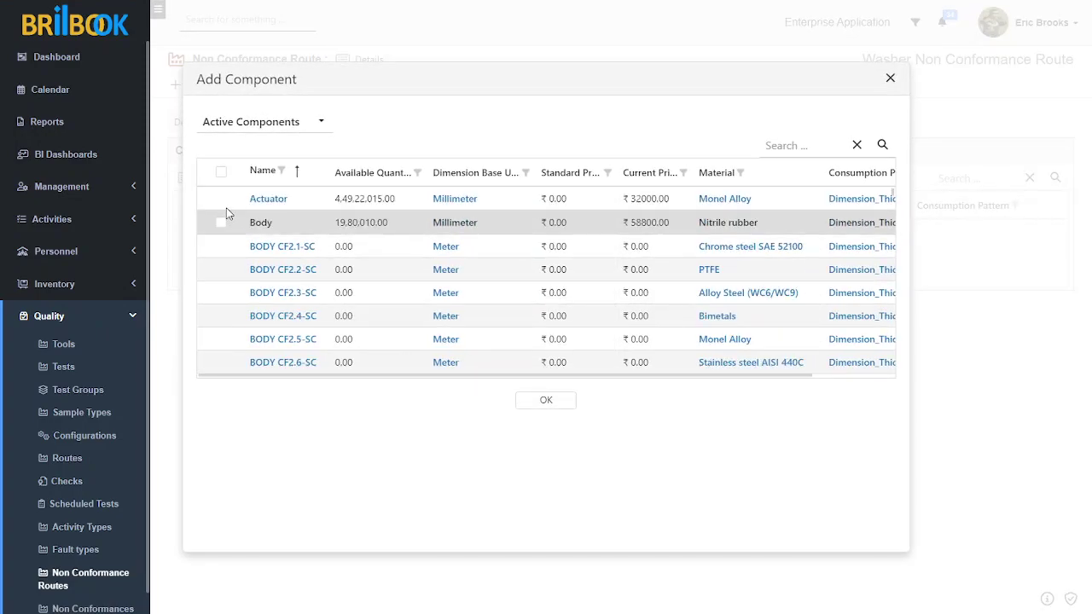
{"action": "left_click", "coordinate": [220, 222]}
{"action": "left_click", "coordinate": [221, 246]}
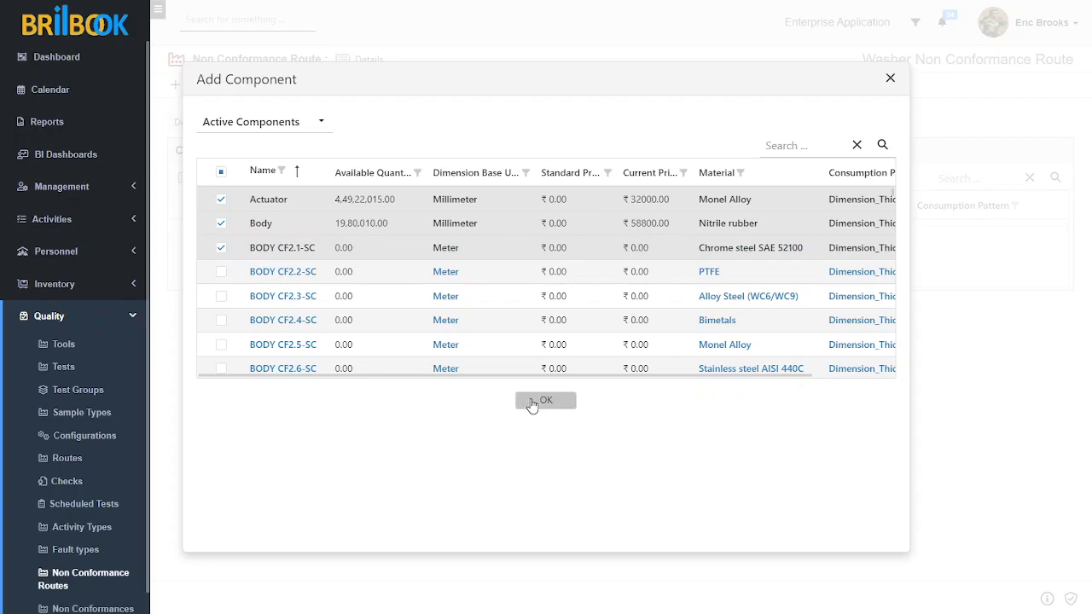
{"action": "left_click", "coordinate": [532, 403]}
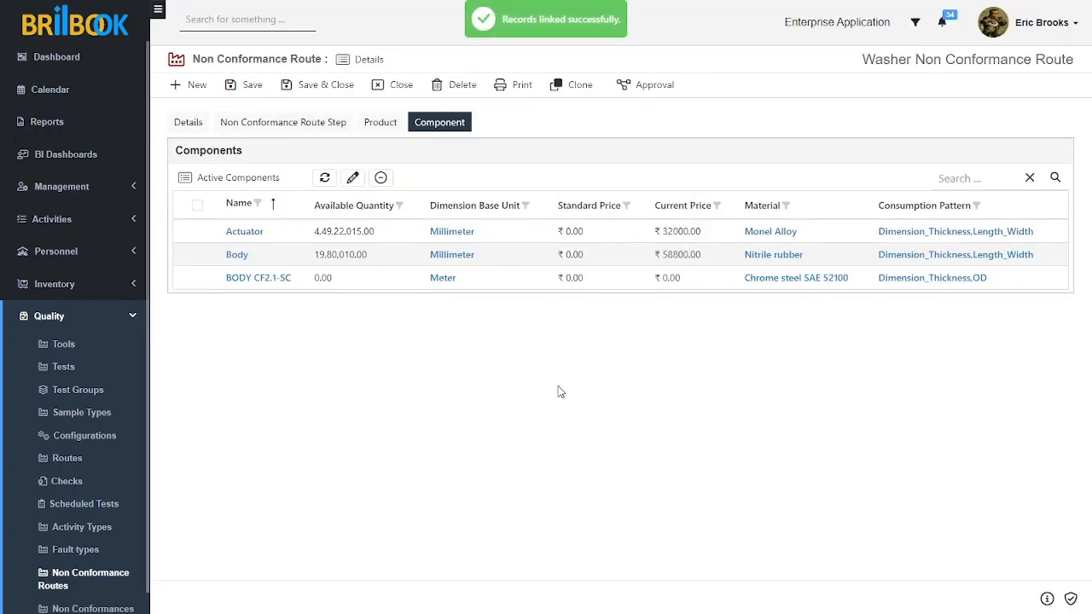
- Unlink the Actuator component from the Washer Non Conformance Route
{"action": "left_click", "coordinate": [381, 180]}
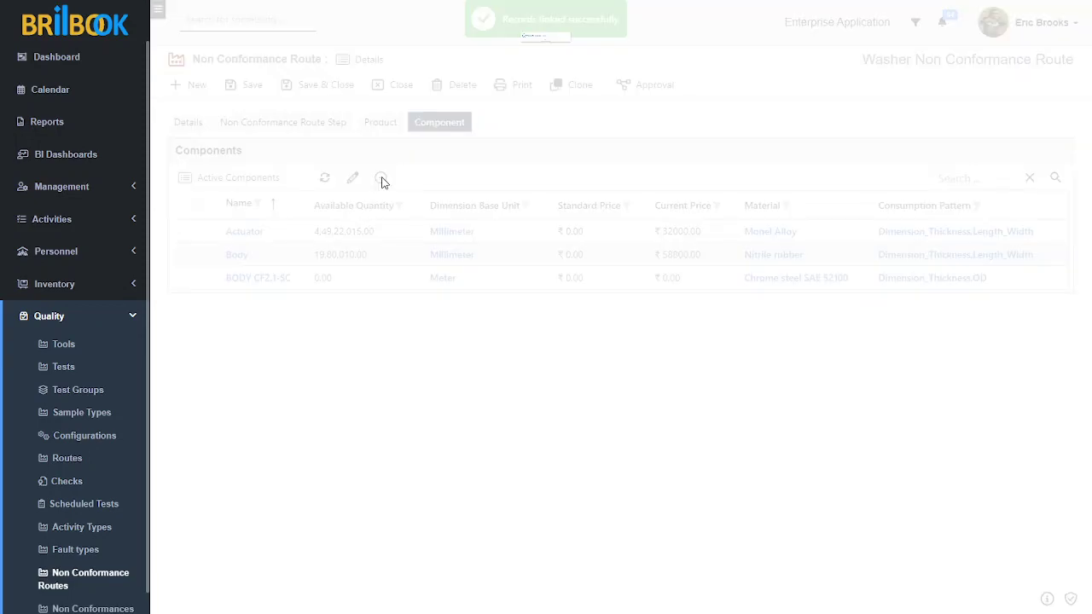
{"action": "left_click", "coordinate": [543, 63]}
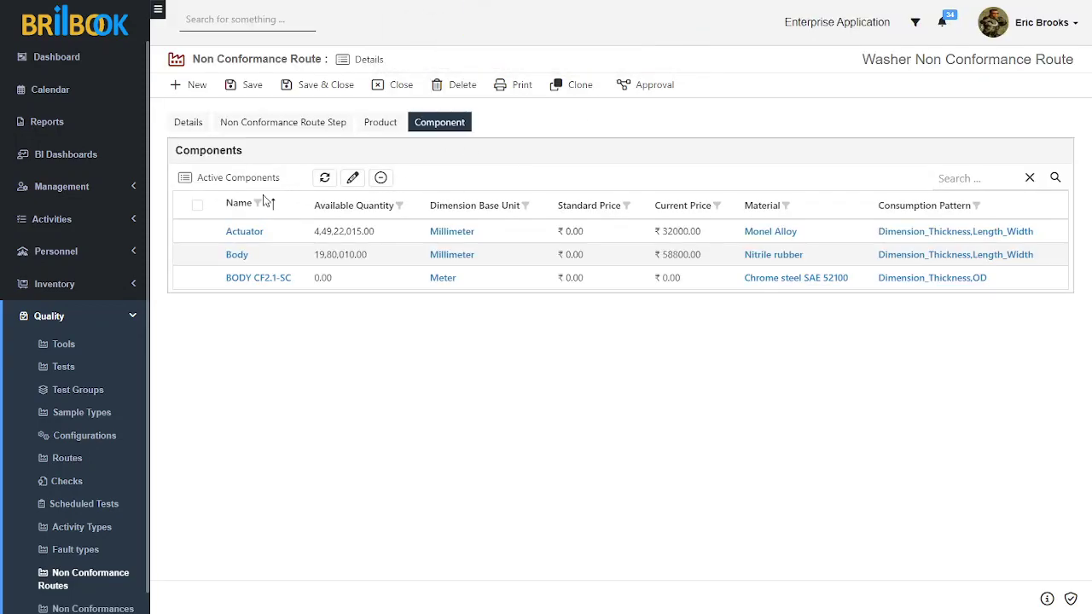
{"action": "left_click", "coordinate": [197, 232]}
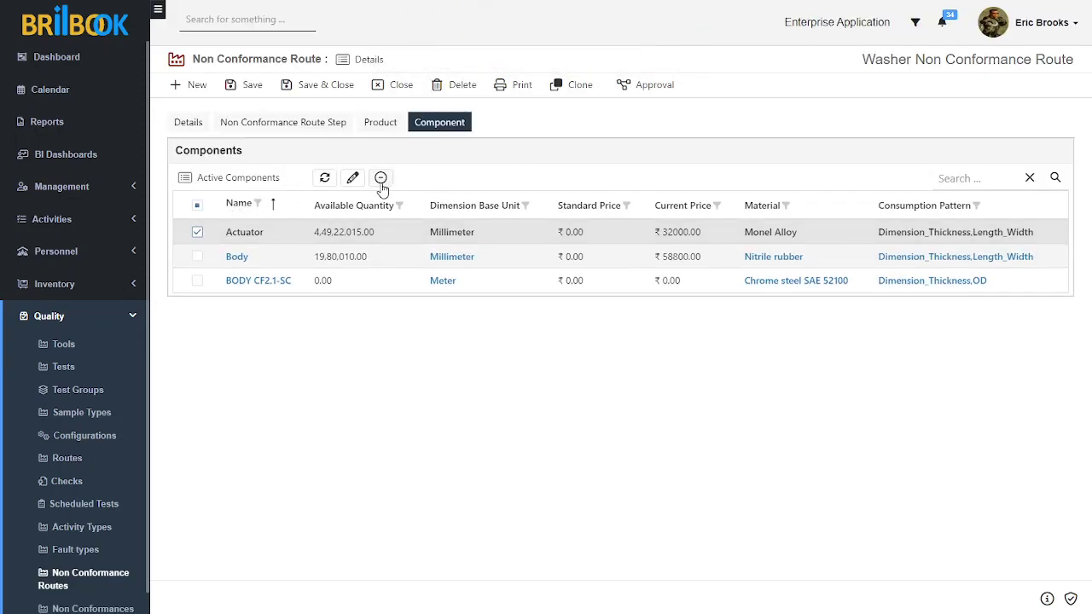
{"action": "left_click", "coordinate": [381, 179]}
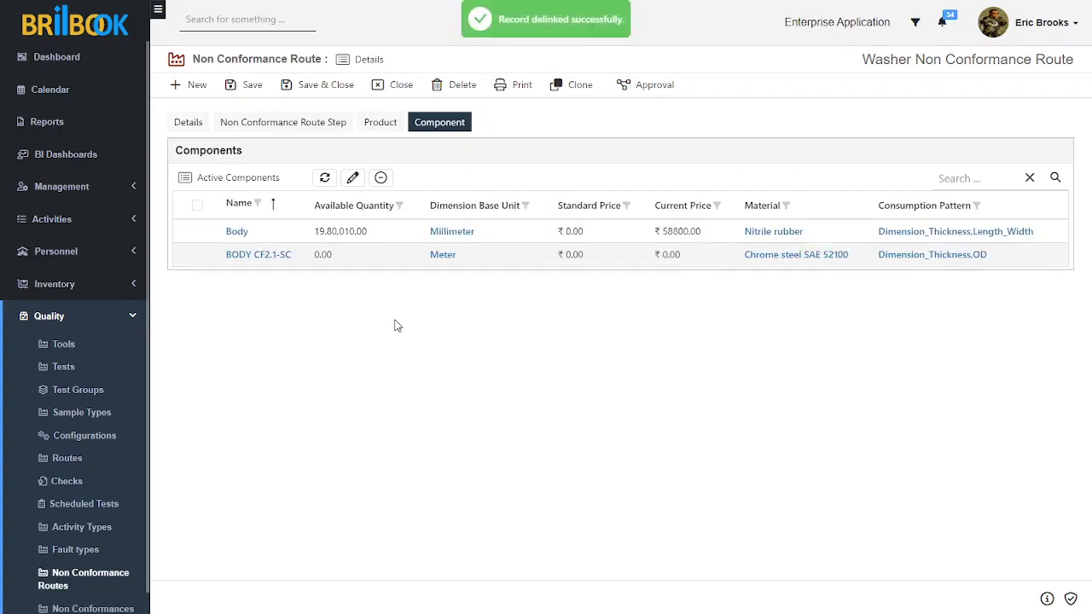
- Submit the Washer Non Conformance Route for approval, approve and save it, and show its details
{"action": "left_click", "coordinate": [381, 124]}
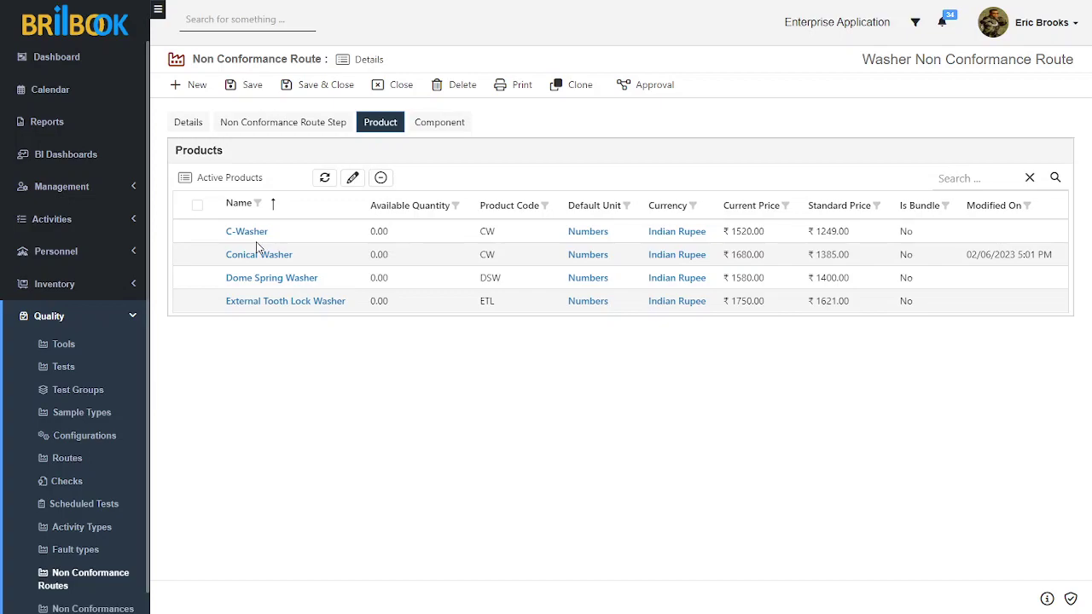
{"action": "left_click", "coordinate": [280, 253]}
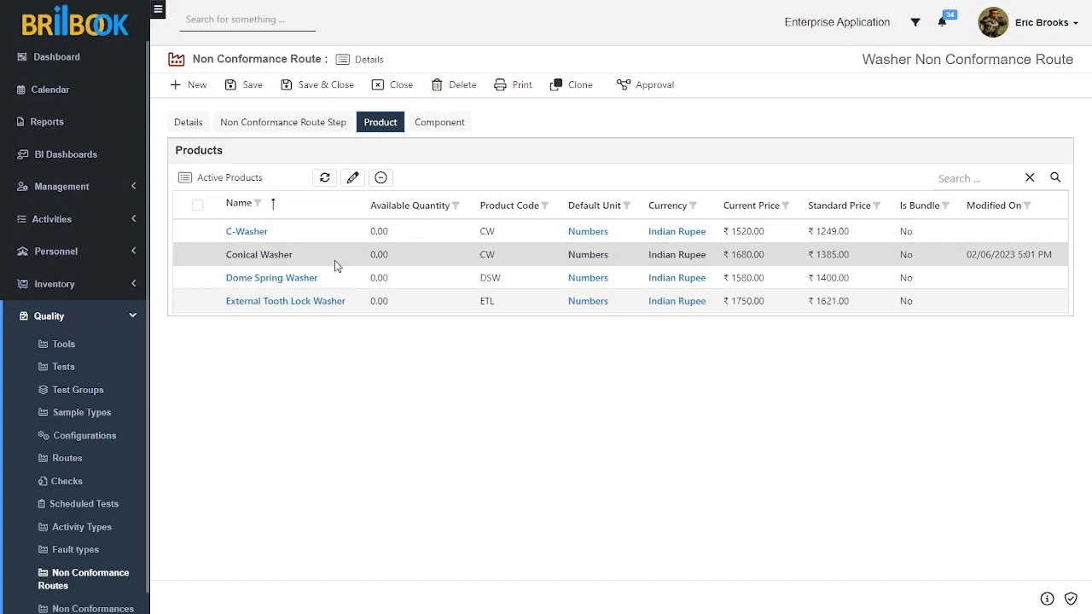
{"action": "left_click", "coordinate": [640, 86]}
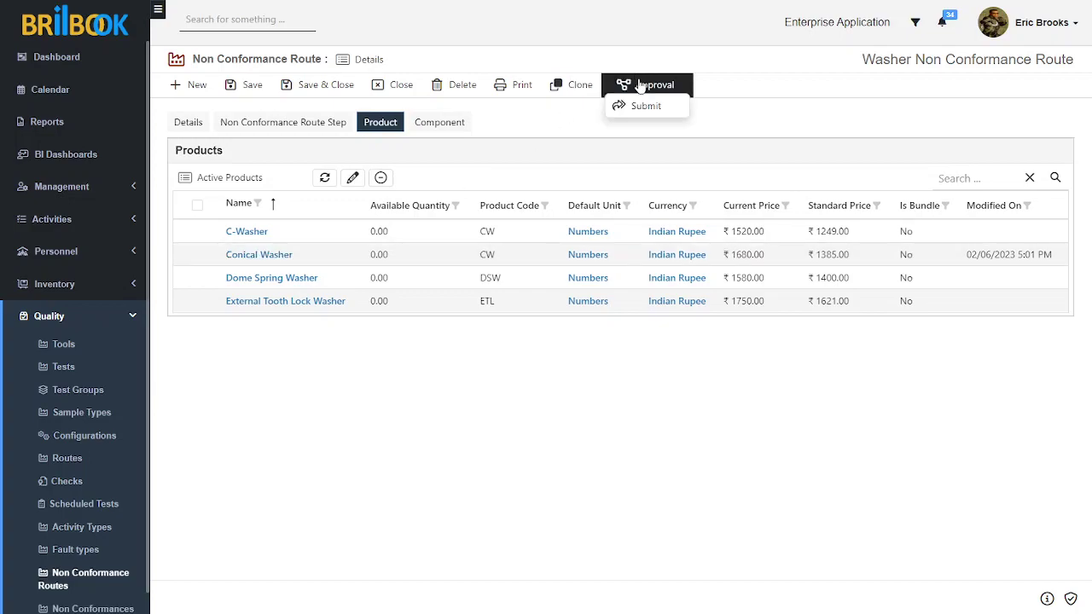
{"action": "left_click", "coordinate": [646, 106]}
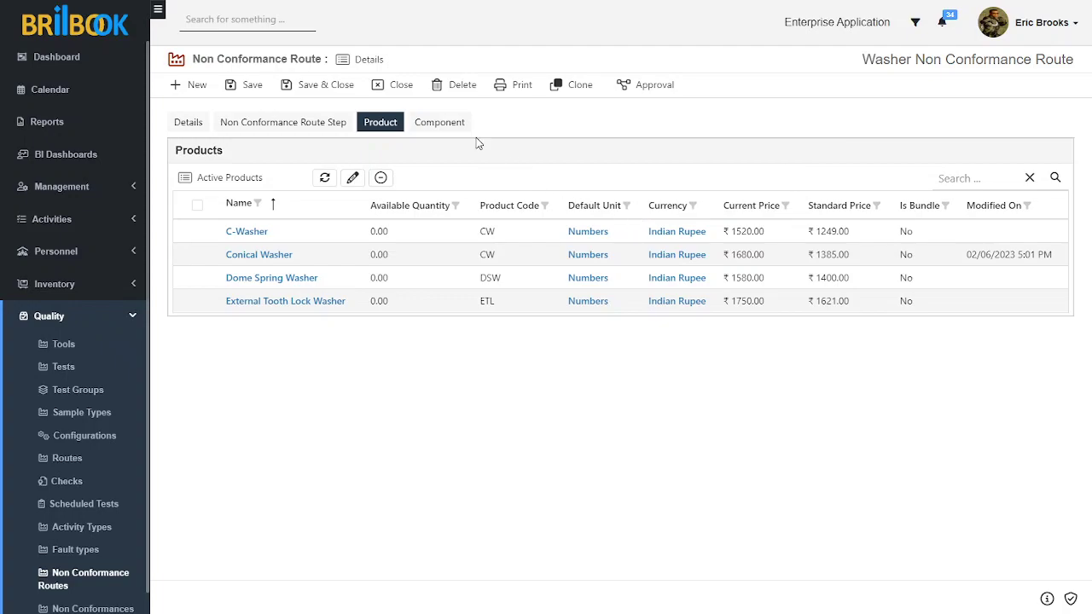
{"action": "left_click", "coordinate": [643, 92]}
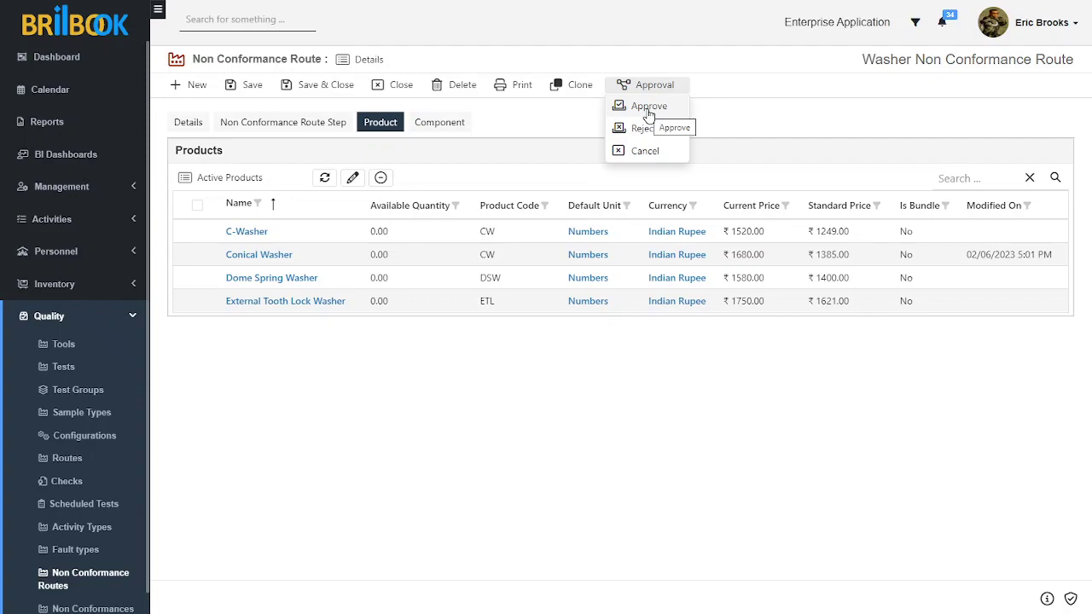
{"action": "left_click", "coordinate": [650, 108]}
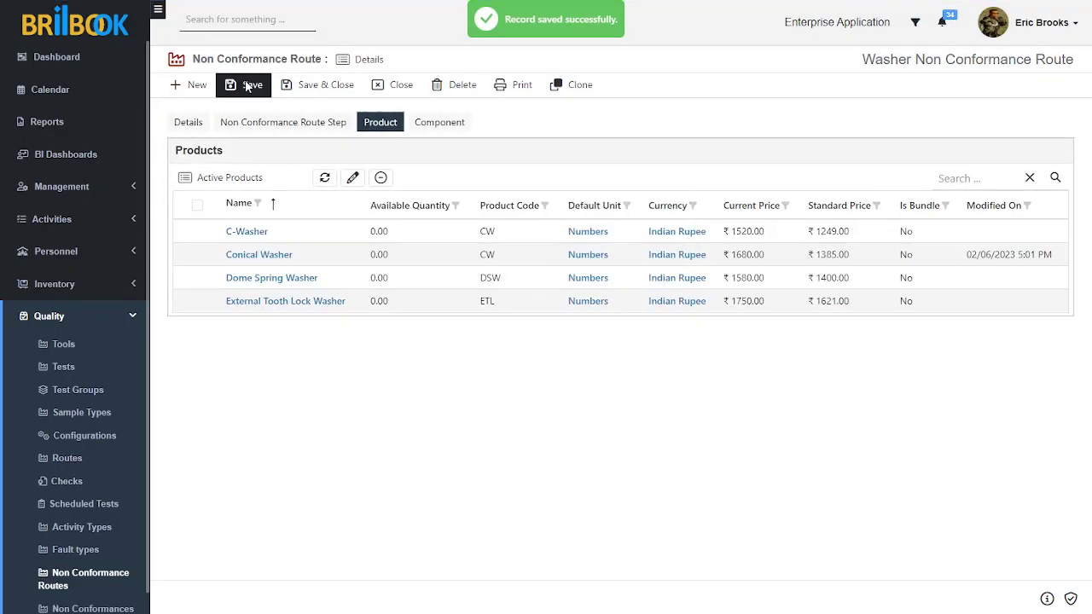
{"action": "left_click", "coordinate": [193, 121]}
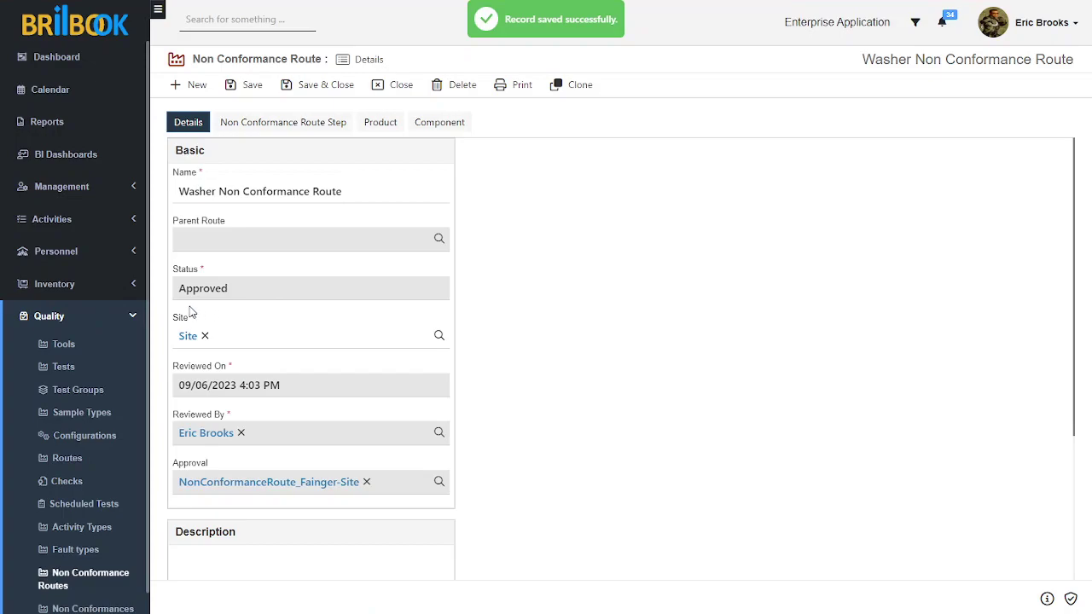